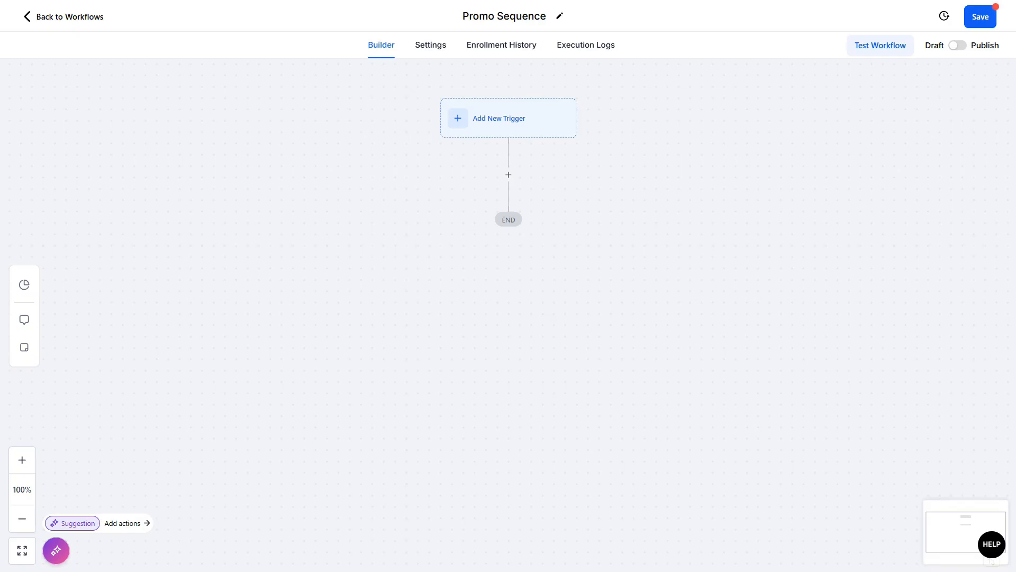
# Step: Add a Set Event Start Date action below the trigger
pyautogui.click(508, 175)
pyautogui.write('EVE')
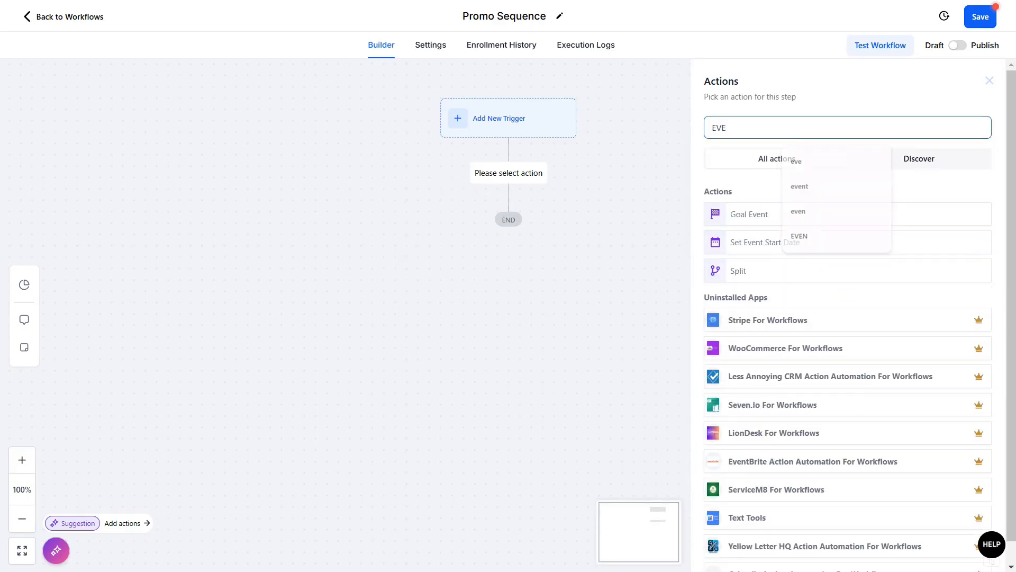
pyautogui.click(752, 242)
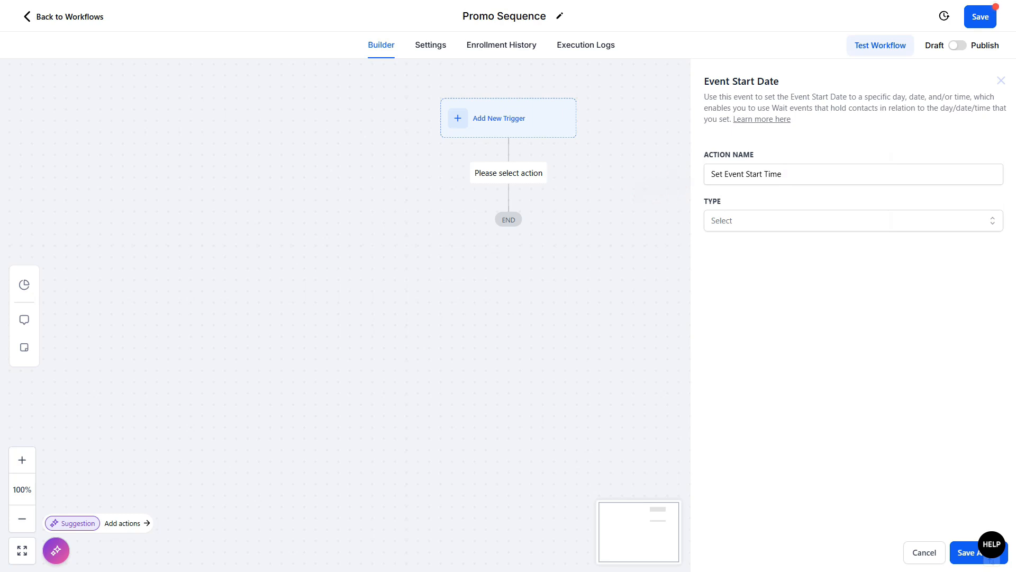
# Step: Set the event start to a Specific Date/Time of 2025-02-03 at 8:00 PM and save the action
pyautogui.click(854, 220)
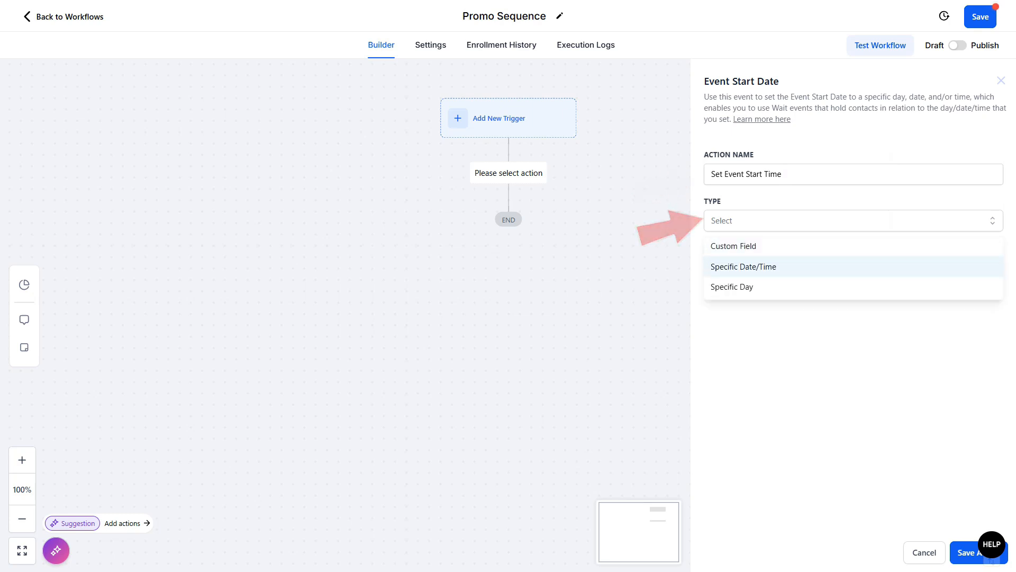
pyautogui.click(744, 266)
pyautogui.click(746, 267)
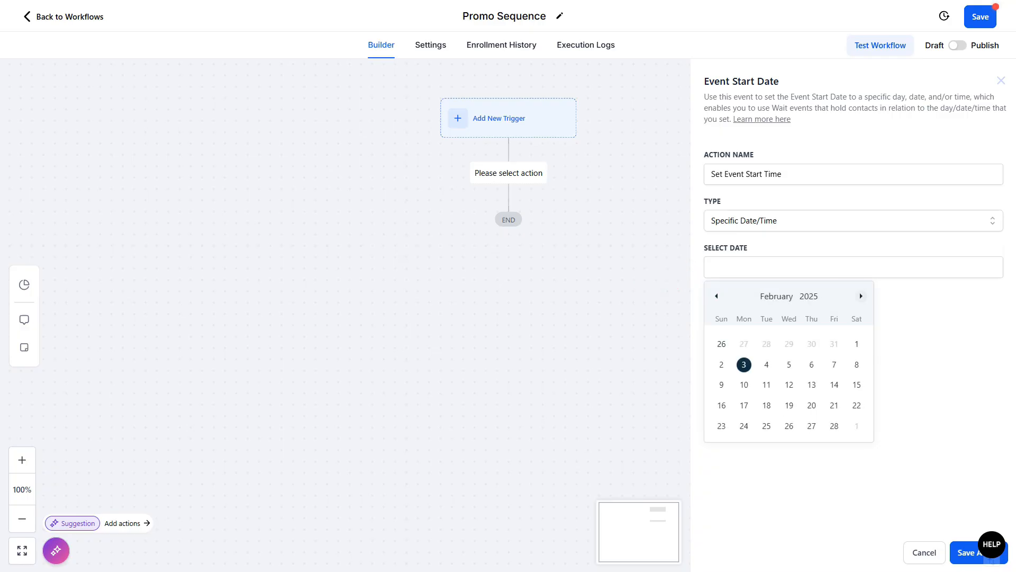
pyautogui.click(744, 364)
pyautogui.click(790, 456)
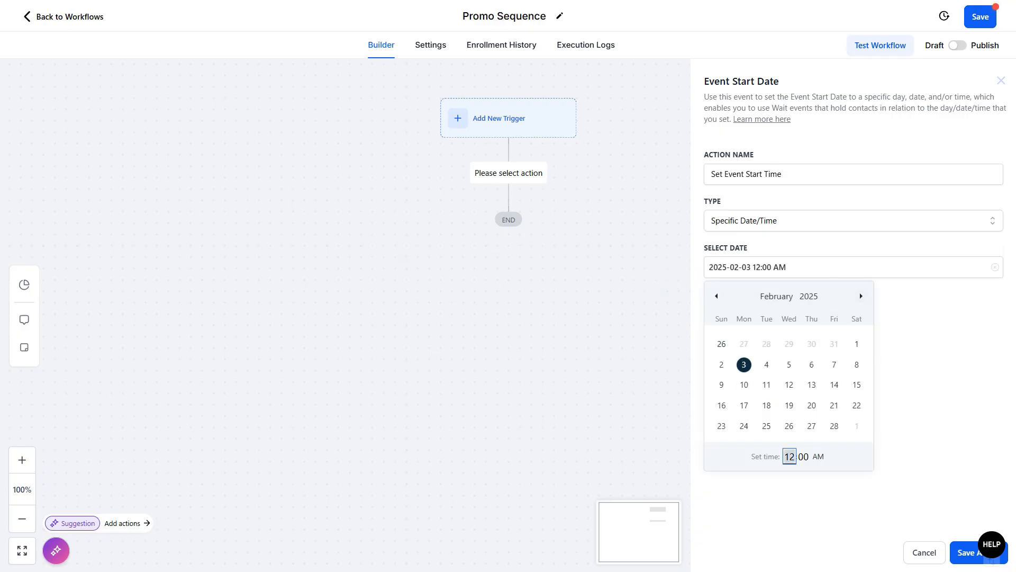
pyautogui.write('8p')
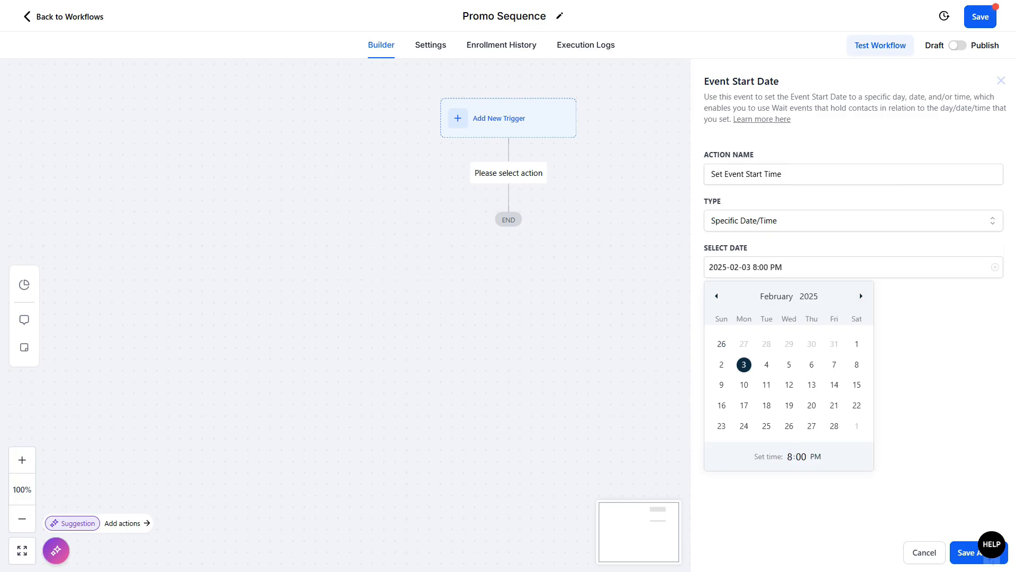
pyautogui.click(969, 552)
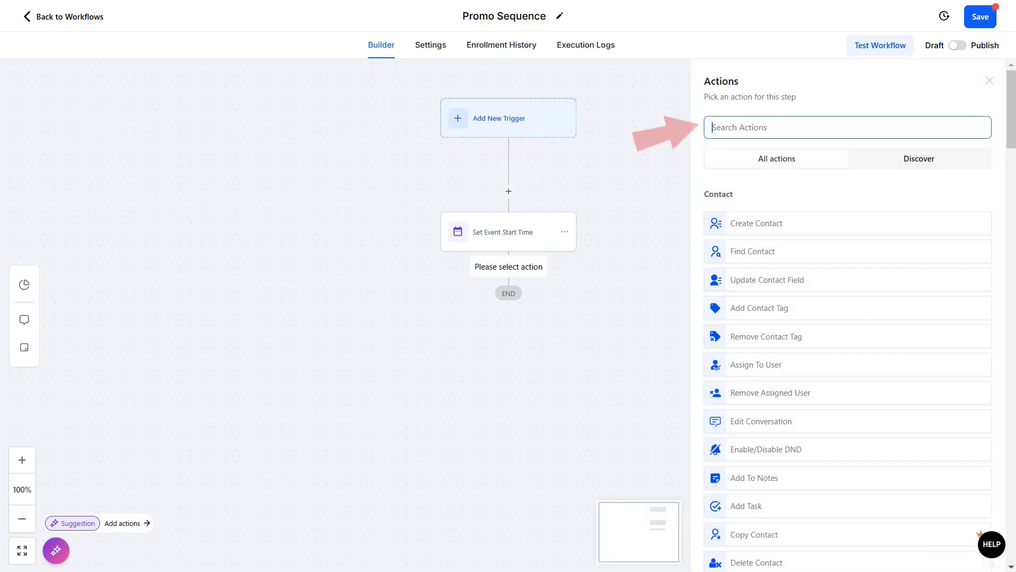
# Step: Add a Wait action that waits for Event / Appointment time until 7 days before
pyautogui.write('WA')
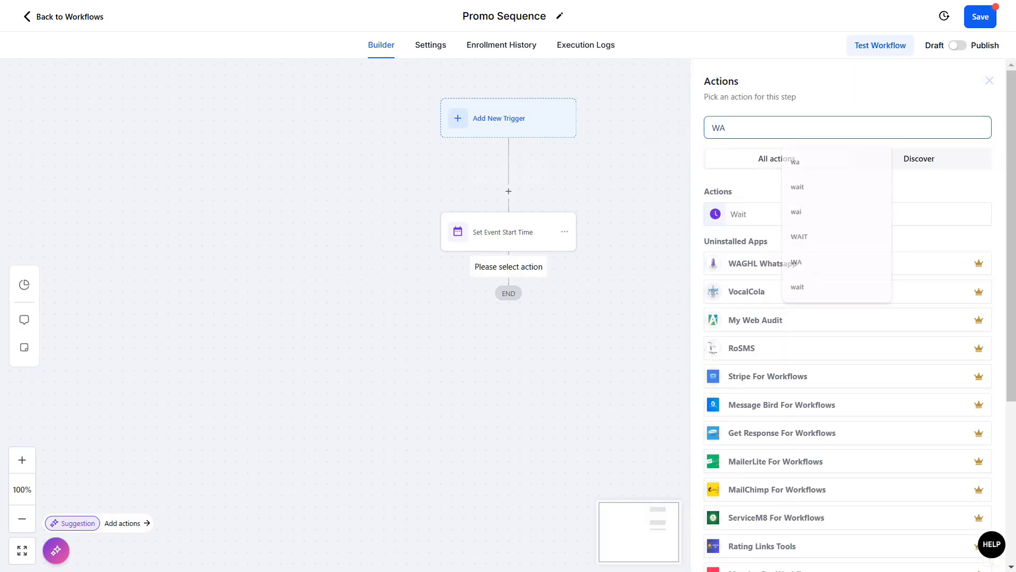
pyautogui.click(571, 201)
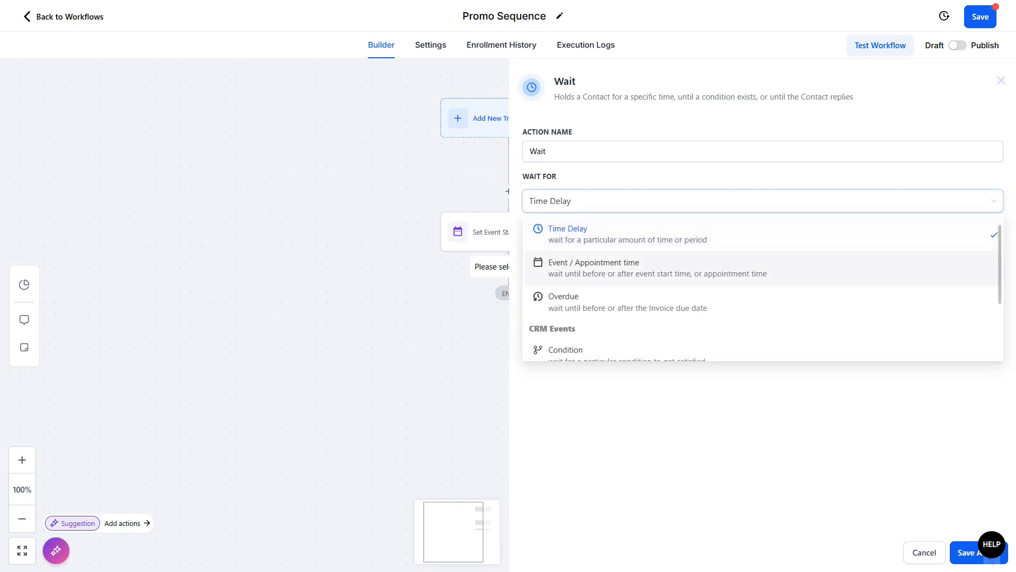
pyautogui.click(593, 268)
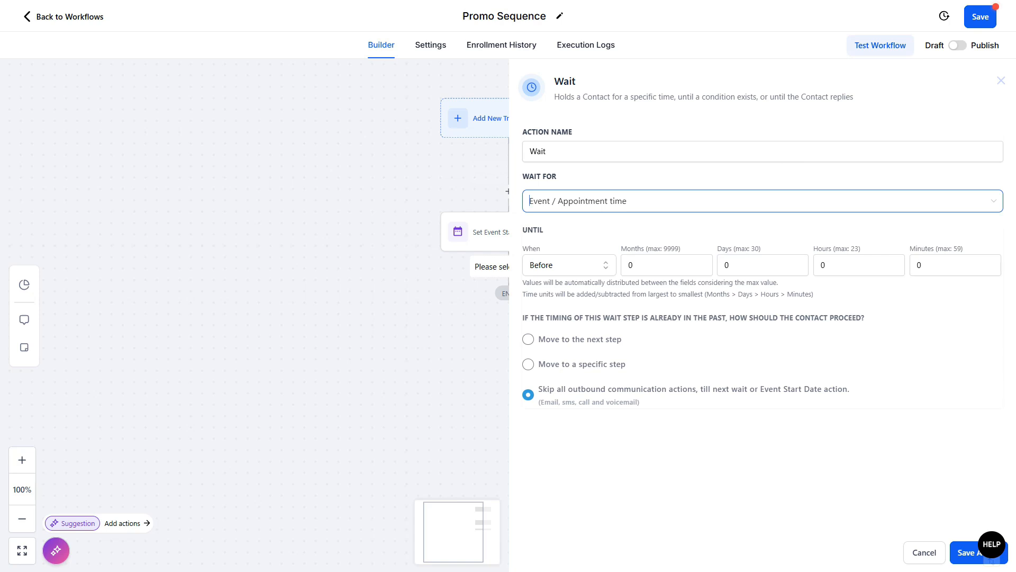
pyautogui.click(757, 265)
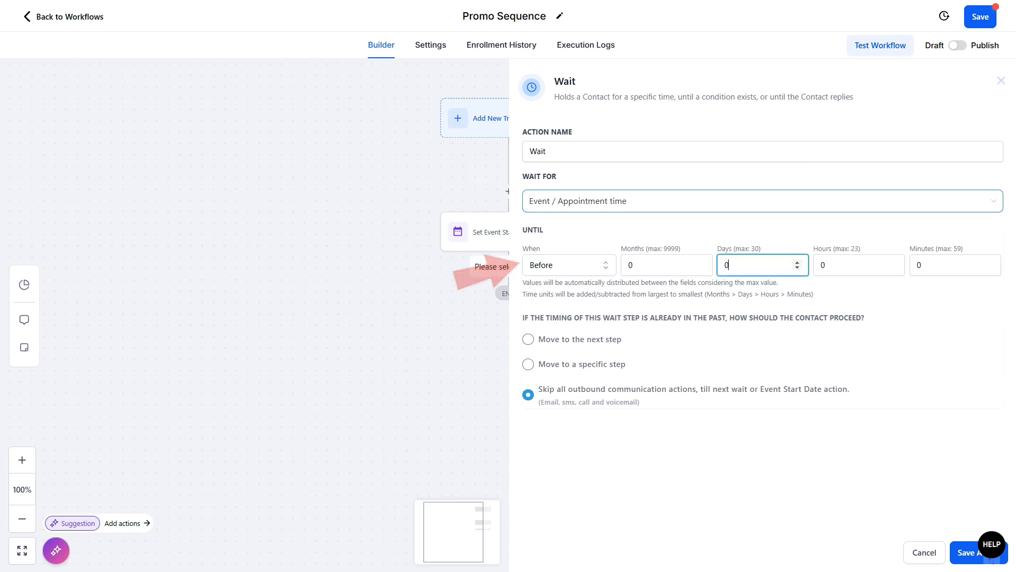
pyautogui.write('7')
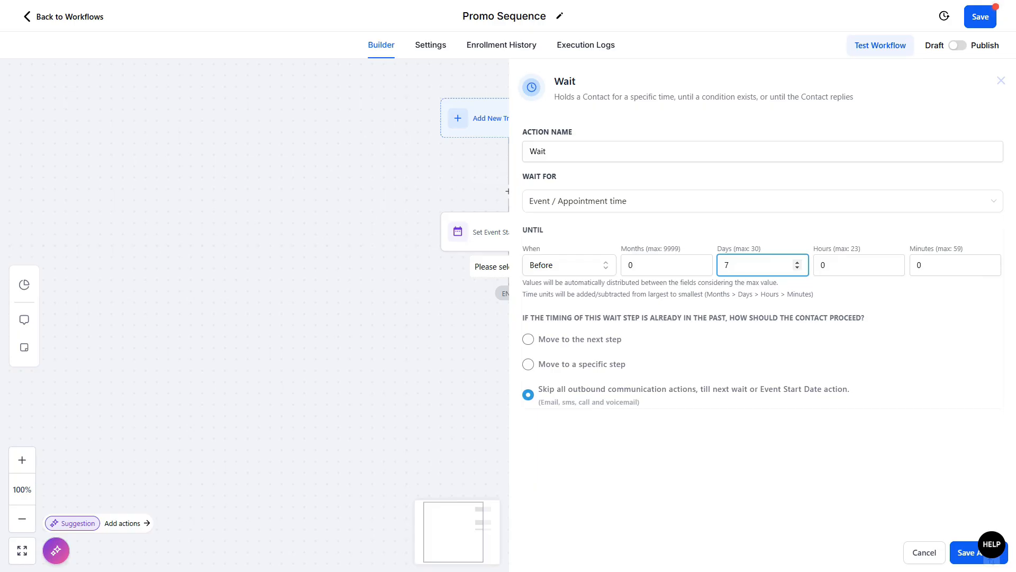
# Step: Name the wait step "Wait until 7 Days Before" and save it
pyautogui.click(762, 152)
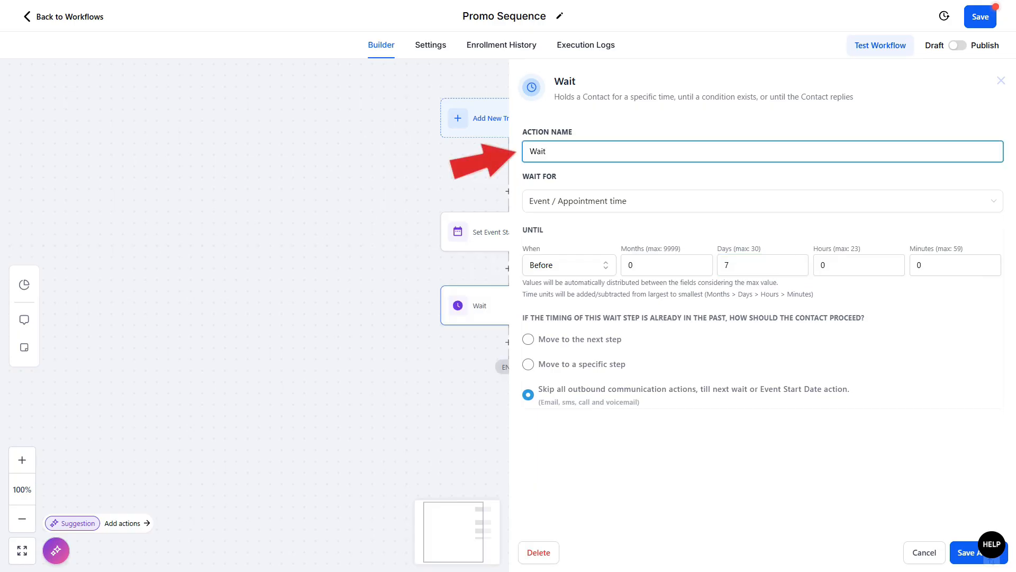
pyautogui.press('capslock')
pyautogui.write('until 7 Days Before')
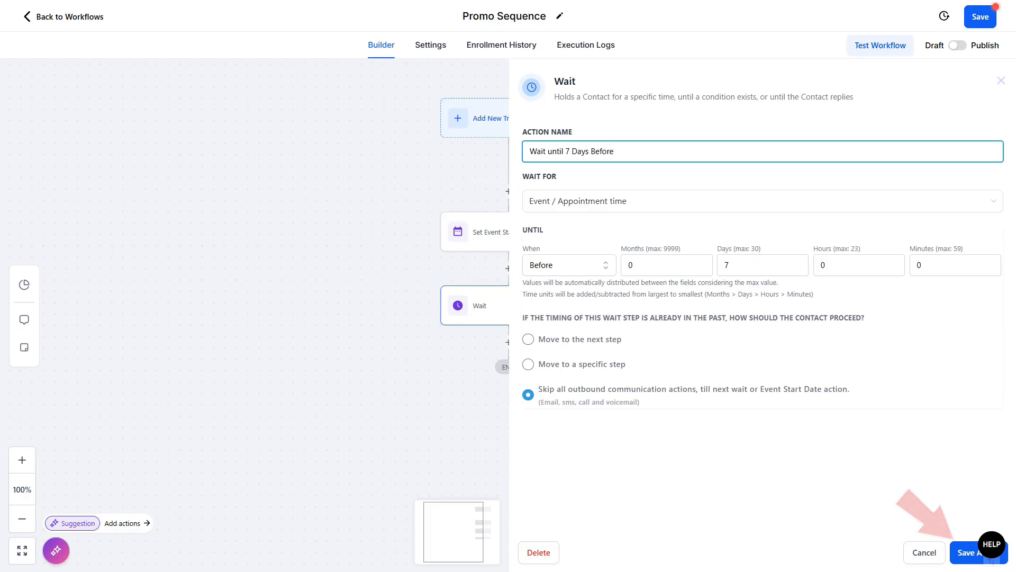
pyautogui.click(991, 553)
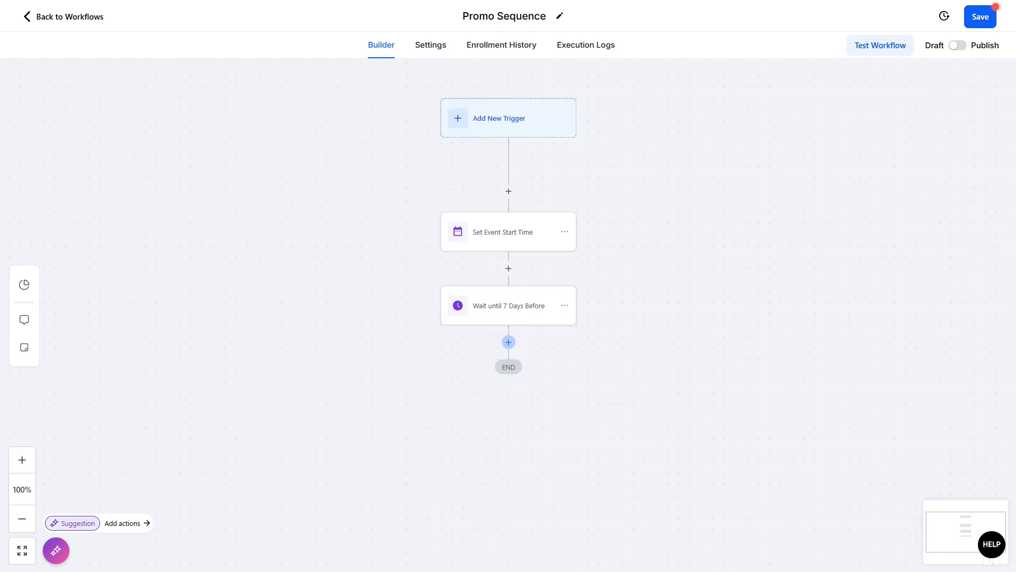
# Step: Add a Send Email action after the 7-day wait step
pyautogui.click(509, 342)
pyautogui.write('emai')
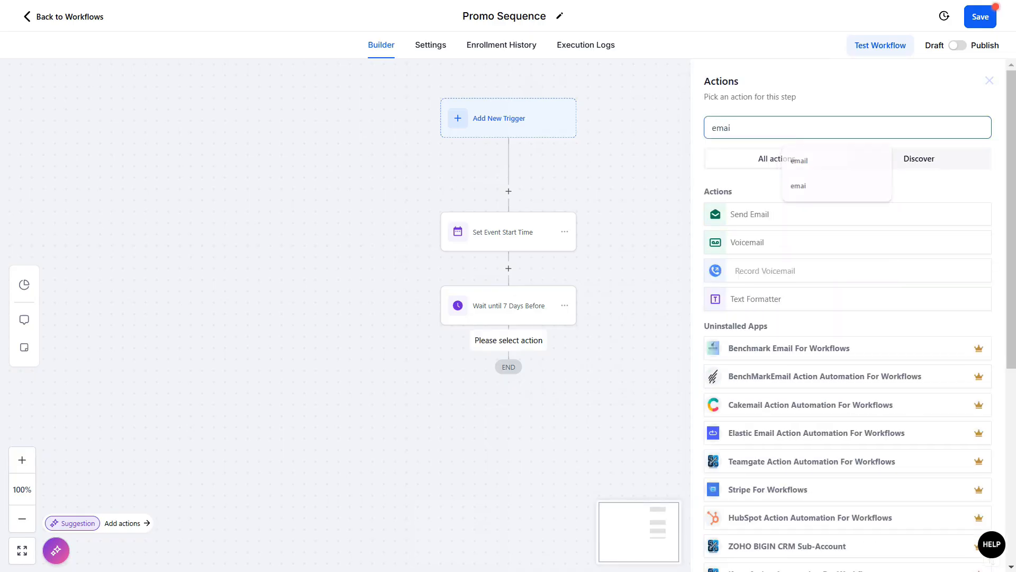
pyautogui.click(794, 215)
# Step: Set the email's subject and message to "-", name the action "Email 1", and save it
pyautogui.scroll(-2, 826, 233)
pyautogui.click(826, 234)
pyautogui.write('-')
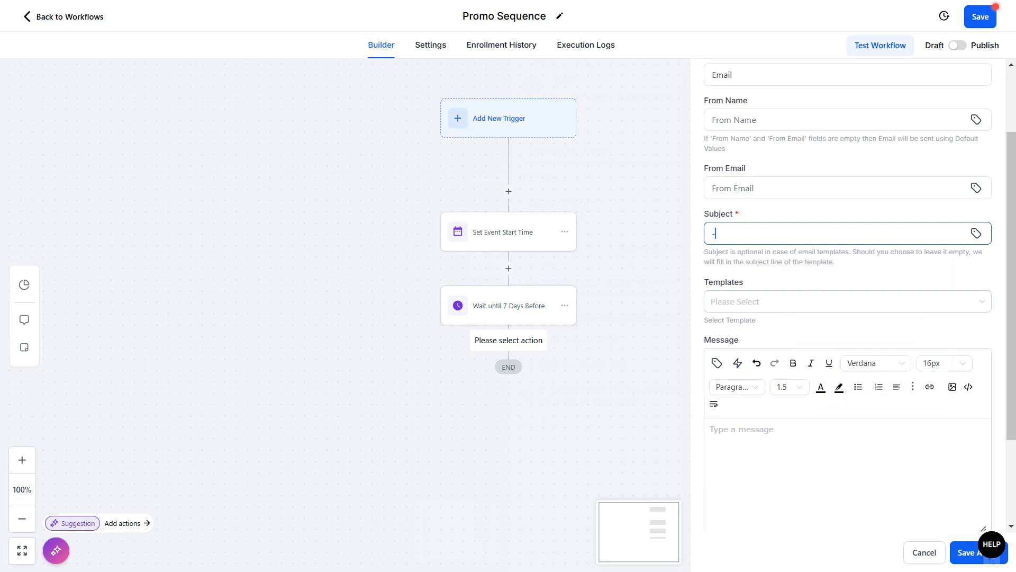
pyautogui.click(741, 429)
pyautogui.write('-')
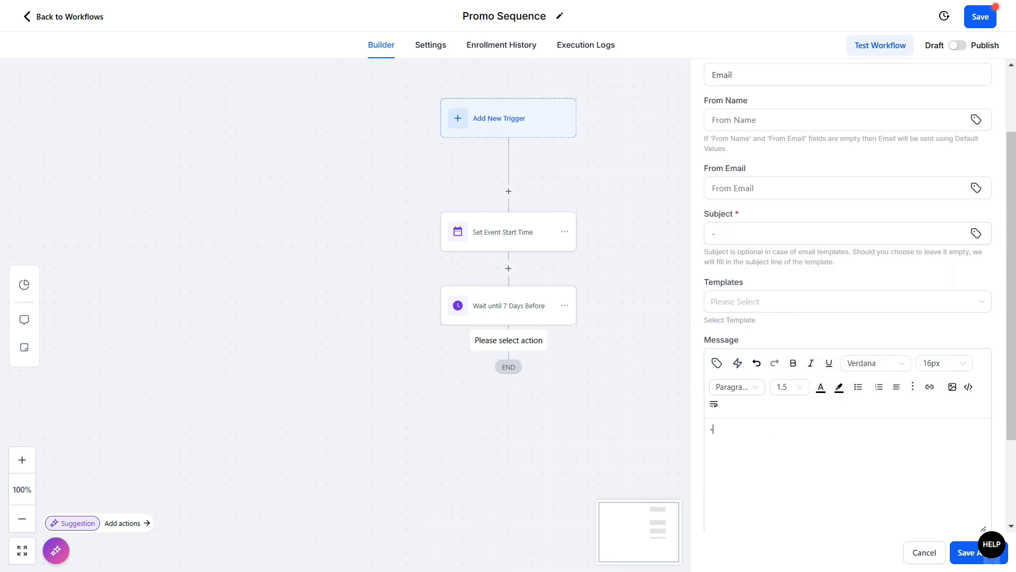
pyautogui.write(' 1')
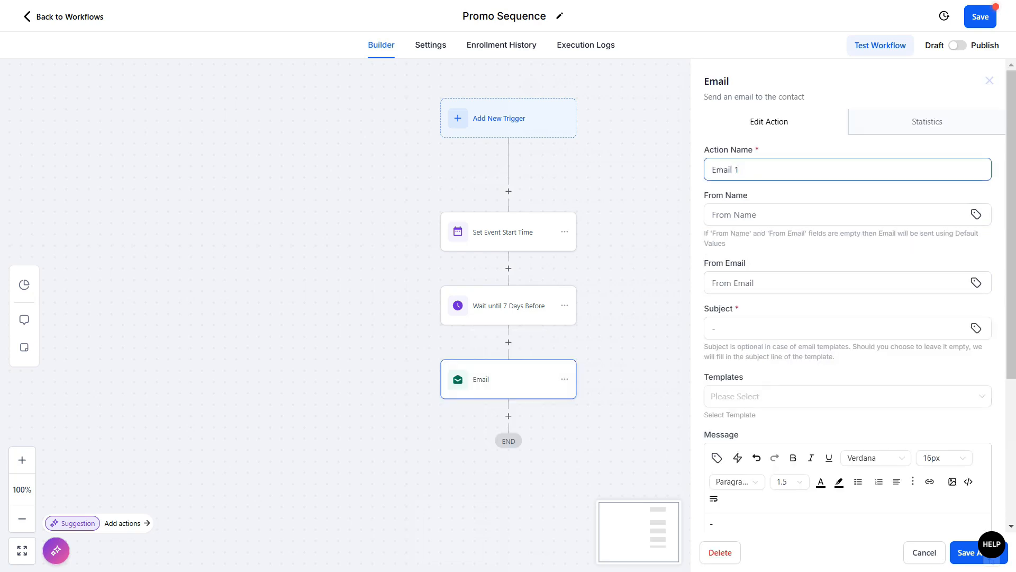
pyautogui.click(988, 560)
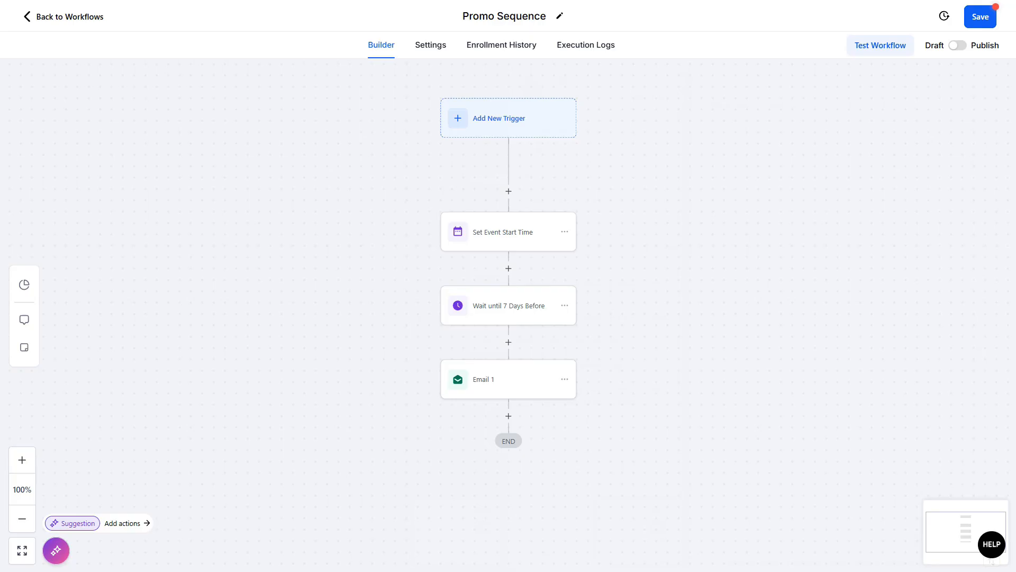
# Step: Add a Wait action after Email 1 that waits for an Email Event
pyautogui.click(509, 415)
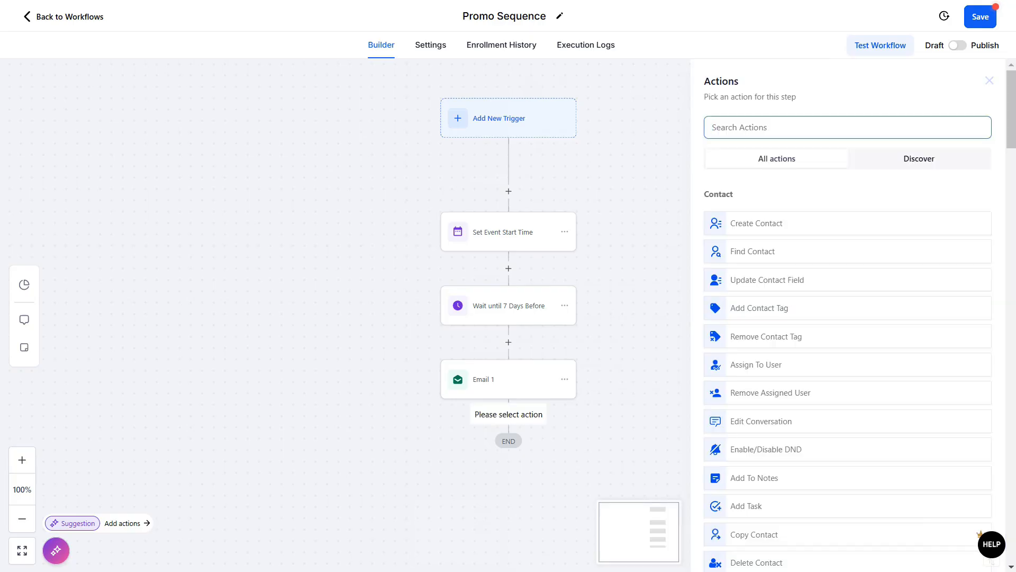
pyautogui.write('wa')
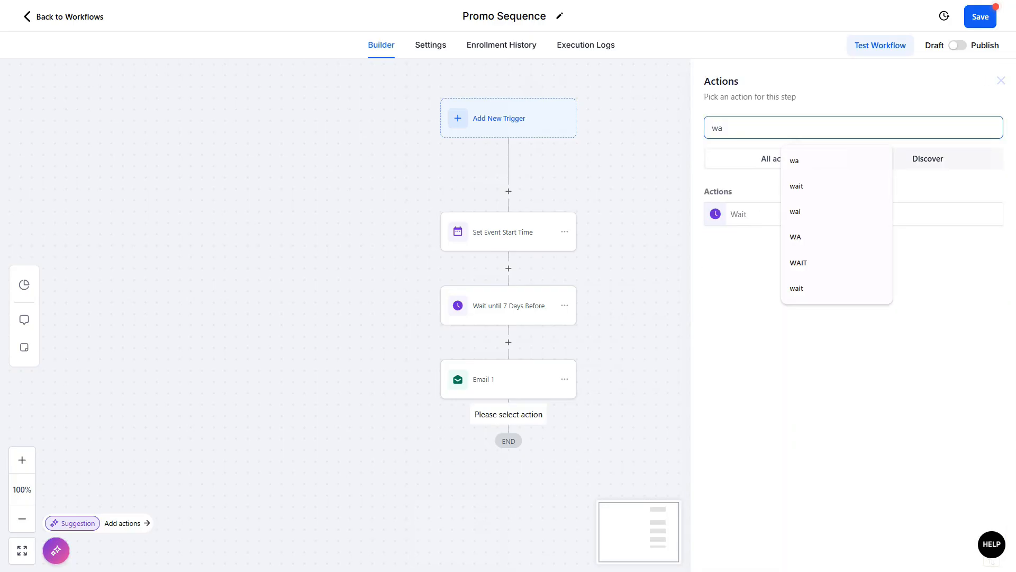
pyautogui.click(741, 213)
pyautogui.click(709, 201)
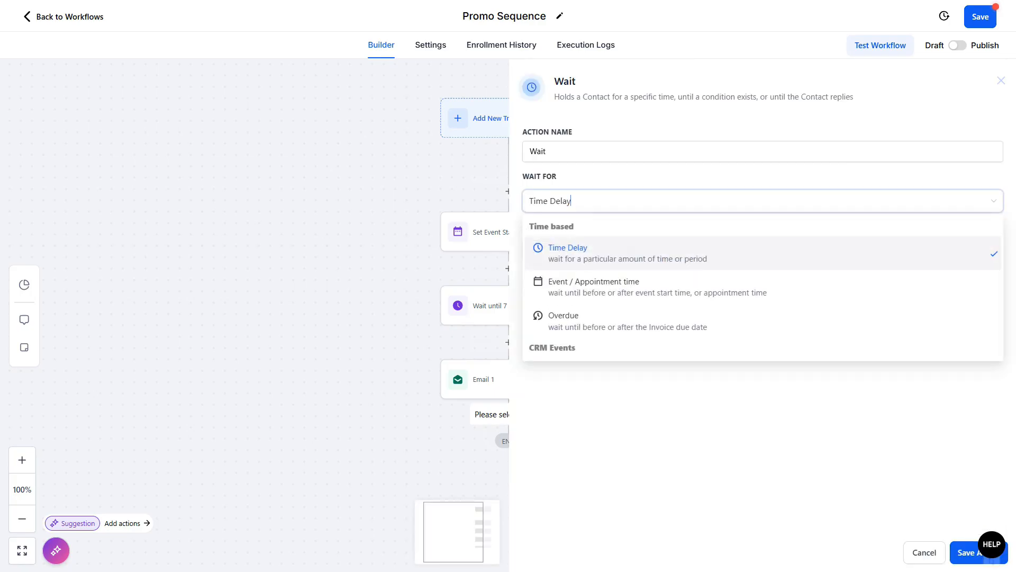
pyautogui.scroll(-3, 698, 276)
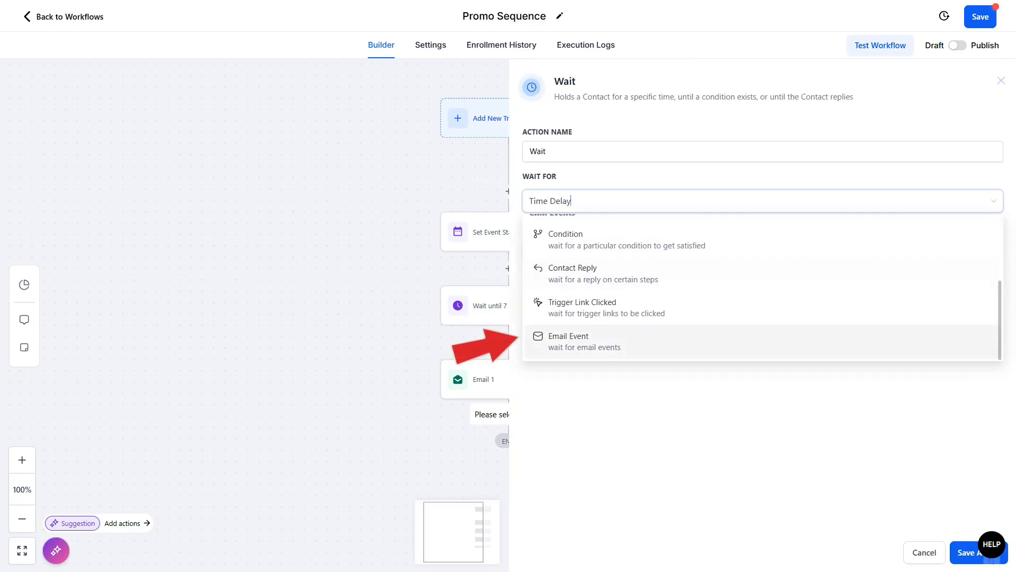
pyautogui.click(582, 341)
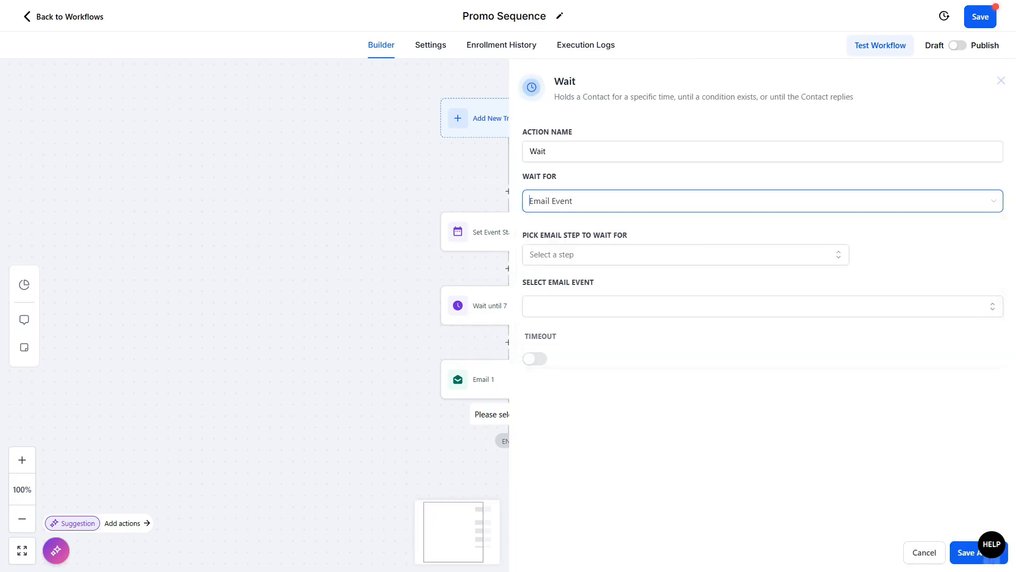
# Step: Set the wait to watch the Email 1 step for the Opened email event
pyautogui.click(686, 254)
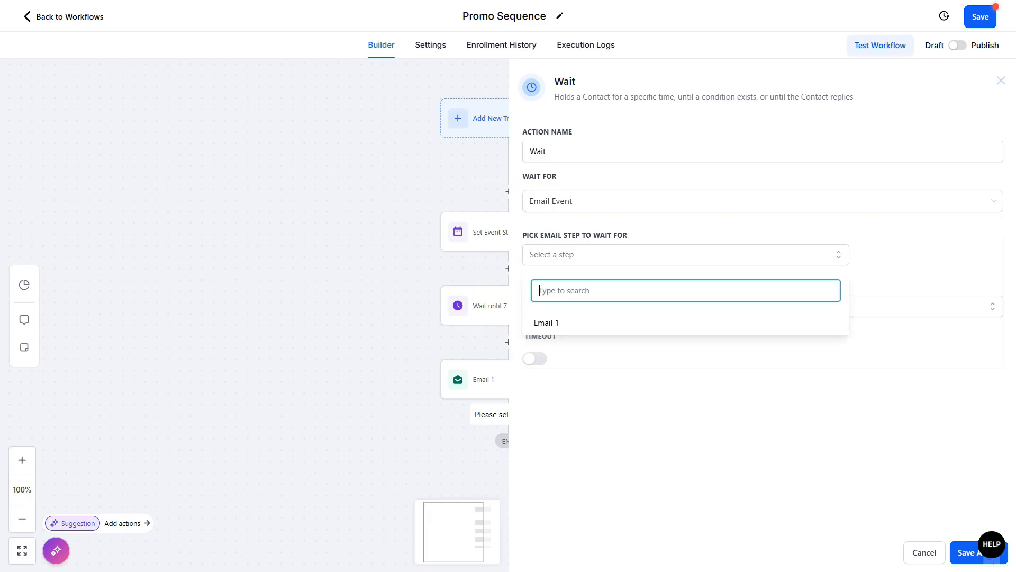
pyautogui.click(561, 323)
pyautogui.click(583, 392)
pyautogui.click(757, 311)
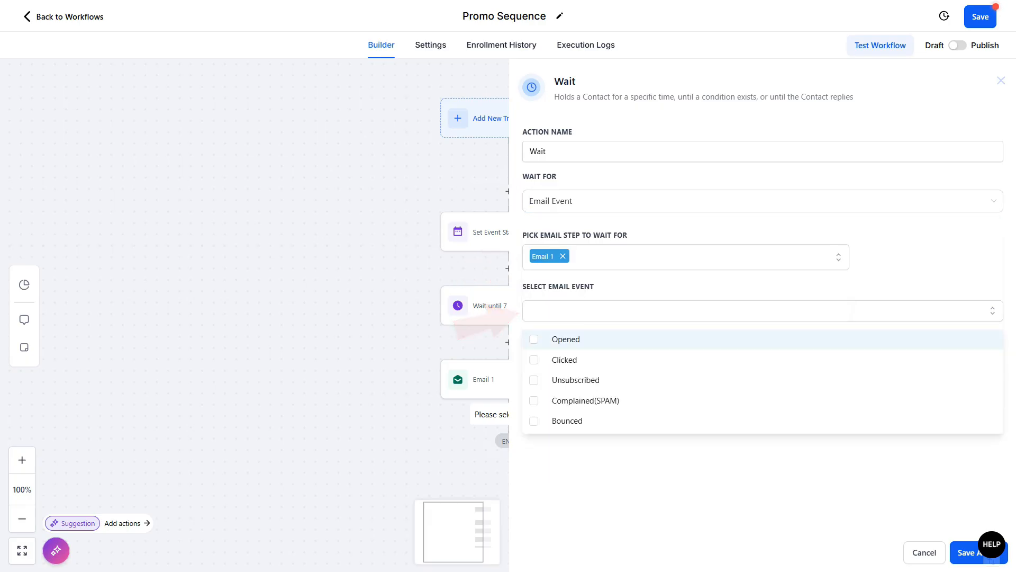
pyautogui.click(566, 339)
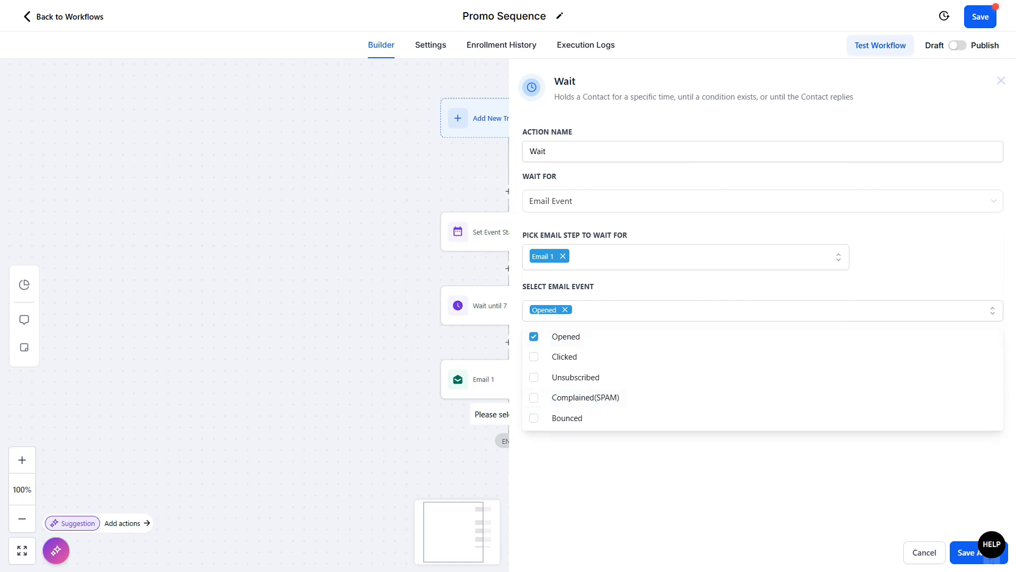
pyautogui.click(587, 476)
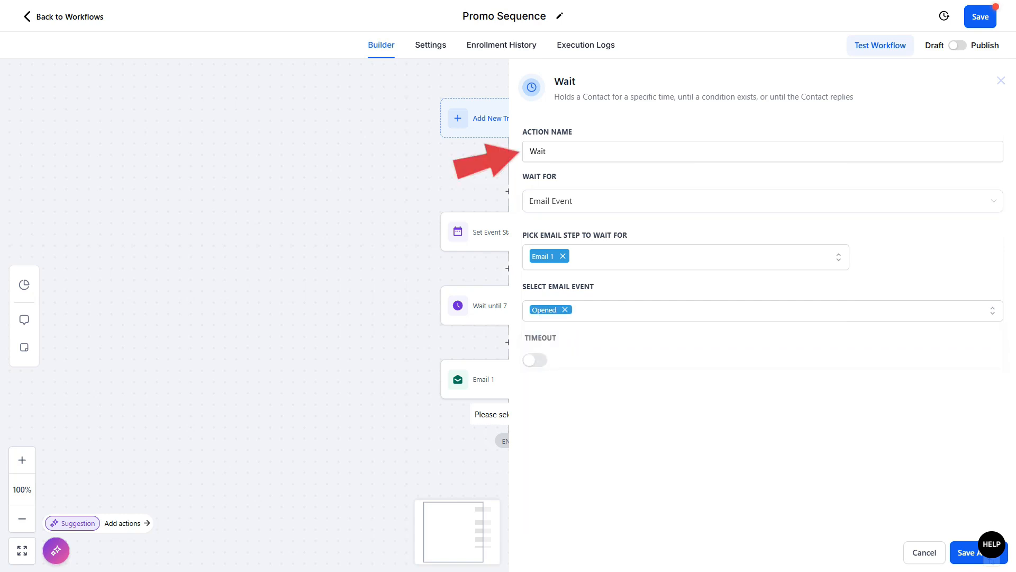
# Step: Name the wait step "Wait Until Opened (1 Day Timeout)"
pyautogui.click(582, 151)
pyautogui.write('Until ')
pyautogui.write('Opened ')
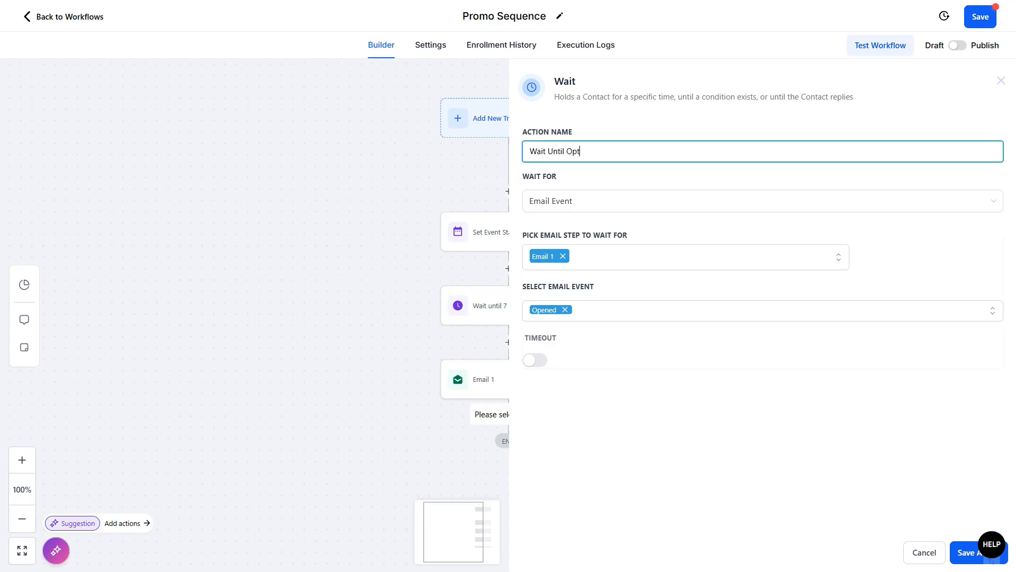
pyautogui.write('(1 Day Timeout')
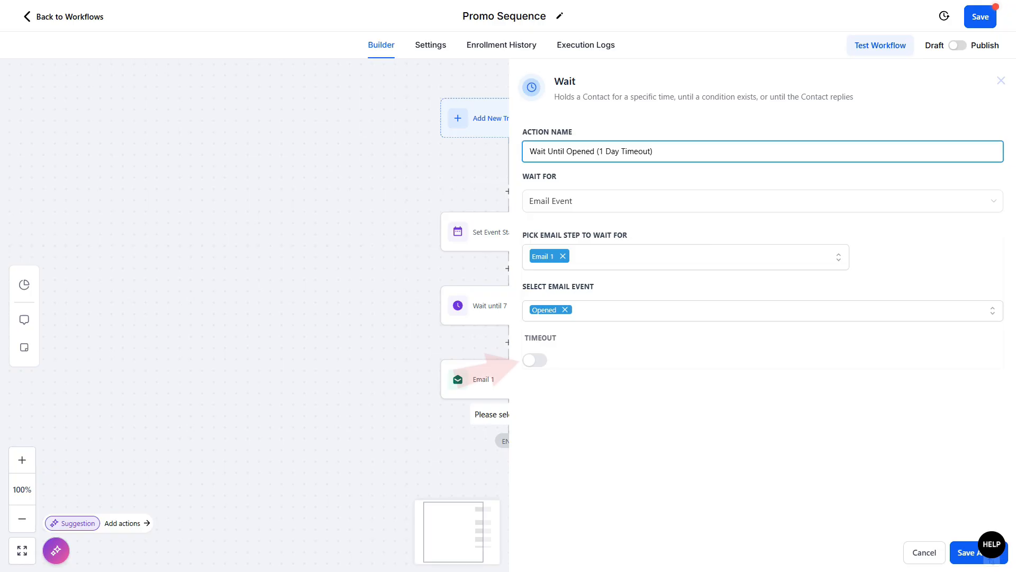
# Step: Enable a timeout of 1 day on the wait step and save it
pyautogui.click(532, 360)
pyautogui.click(584, 384)
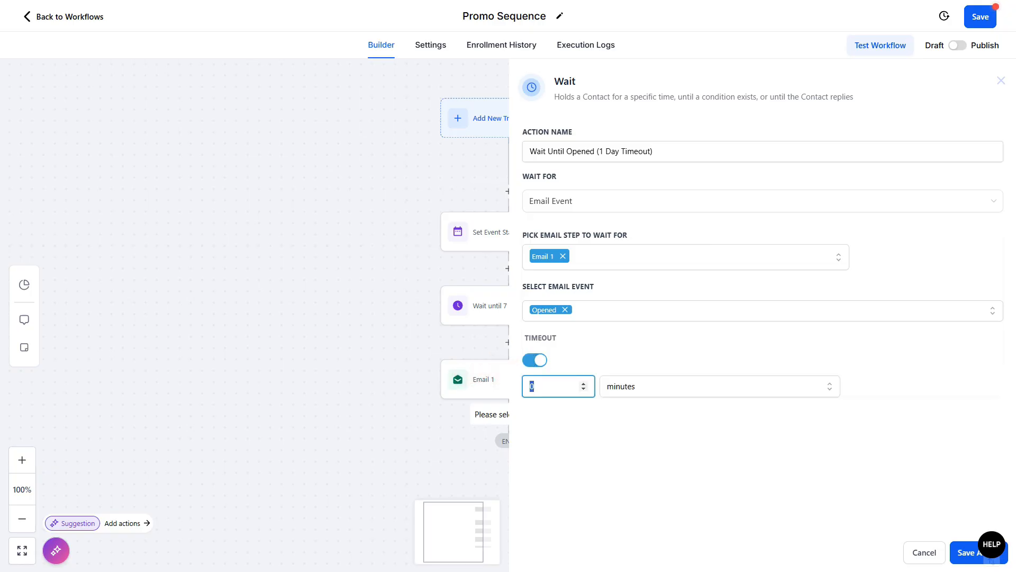
pyautogui.click(720, 386)
pyautogui.press('Return')
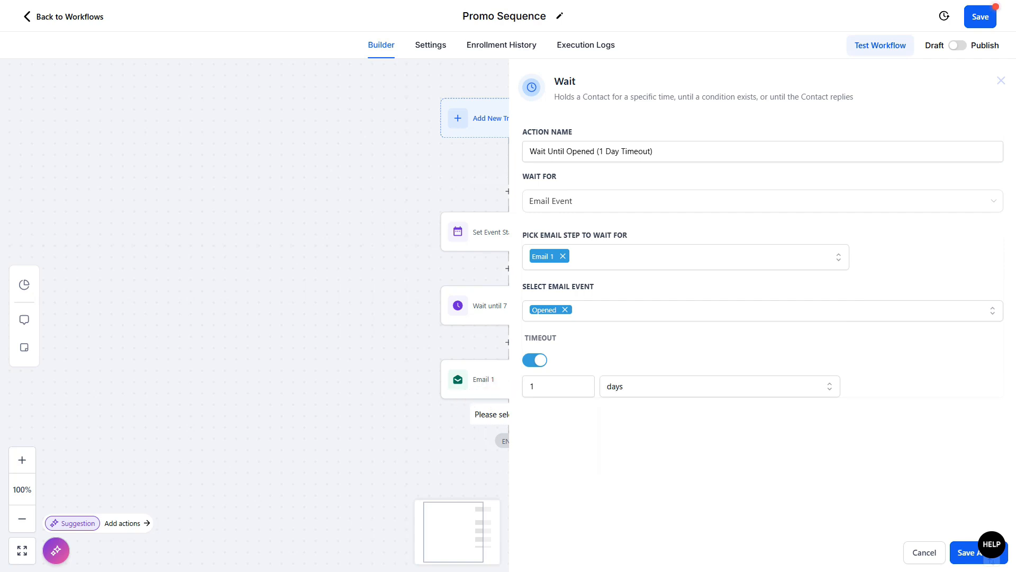
pyautogui.click(990, 553)
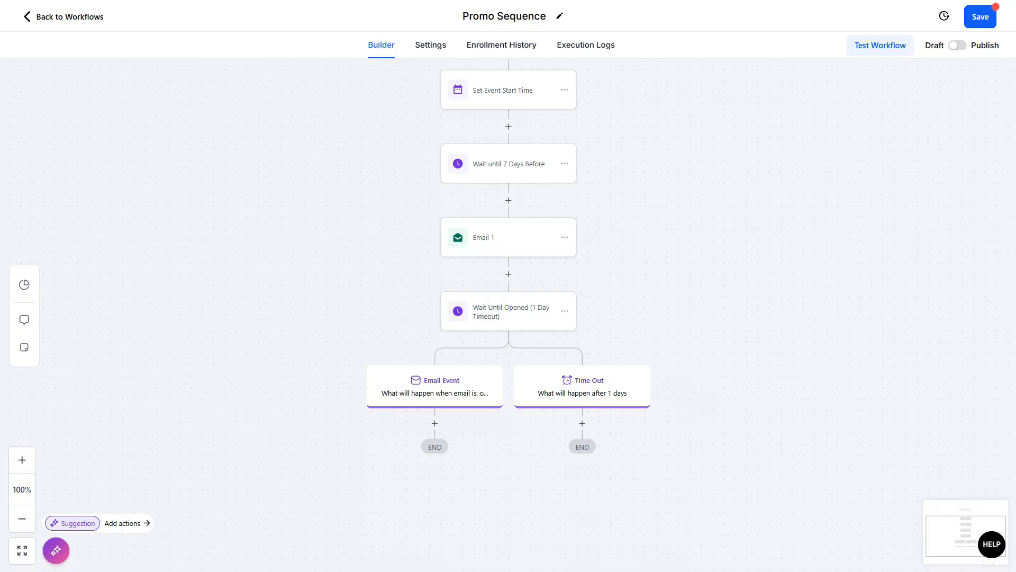
# Step: Add a Wait step under the Email Event branch that waits for the Event / Appointment time
pyautogui.click(435, 423)
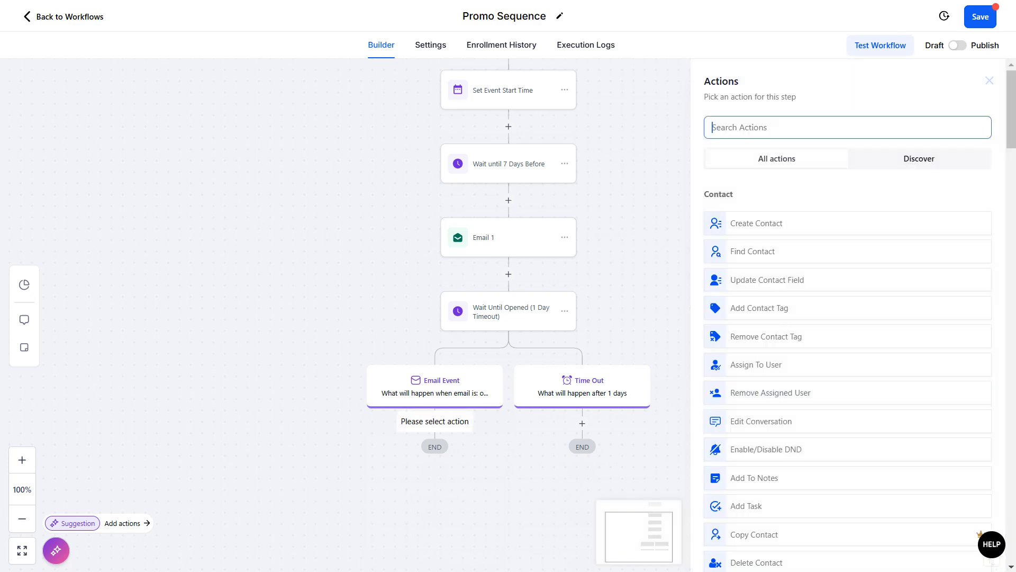
pyautogui.write('wait')
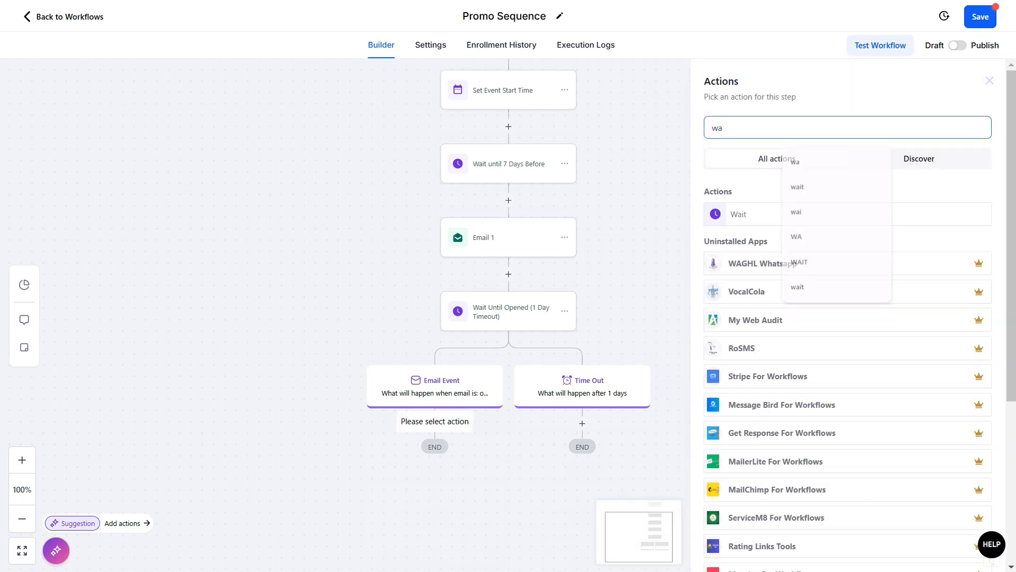
pyautogui.press('Return')
pyautogui.press('Tab')
pyautogui.press('Down')
pyautogui.press('Down')
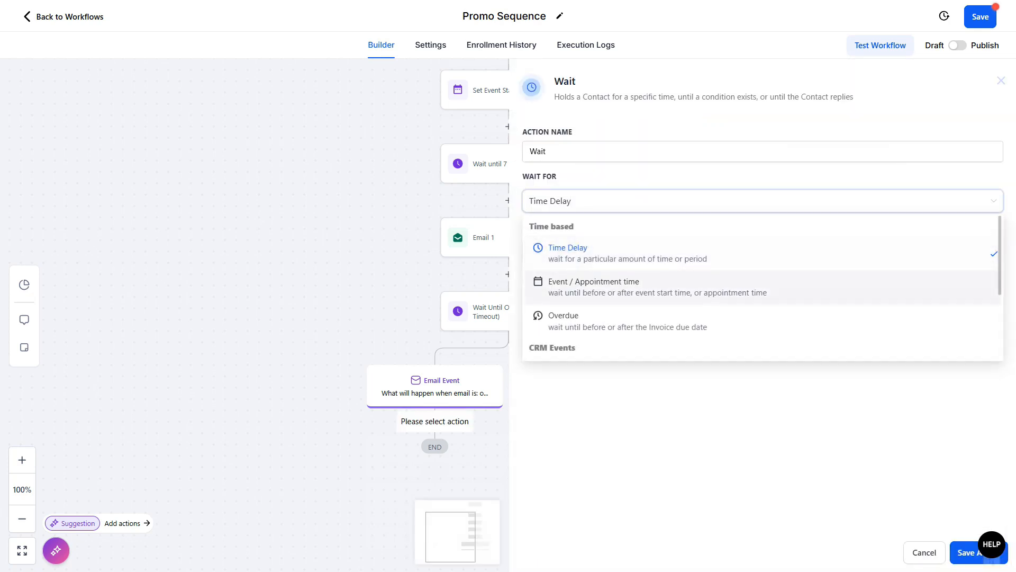
pyautogui.press('Return')
# Step: Set the wait to 5 days before the event, name it "Wait Until 5 Days Before" and save it
pyautogui.click(727, 265)
pyautogui.write('5')
pyautogui.click(582, 151)
pyautogui.write('Until 5')
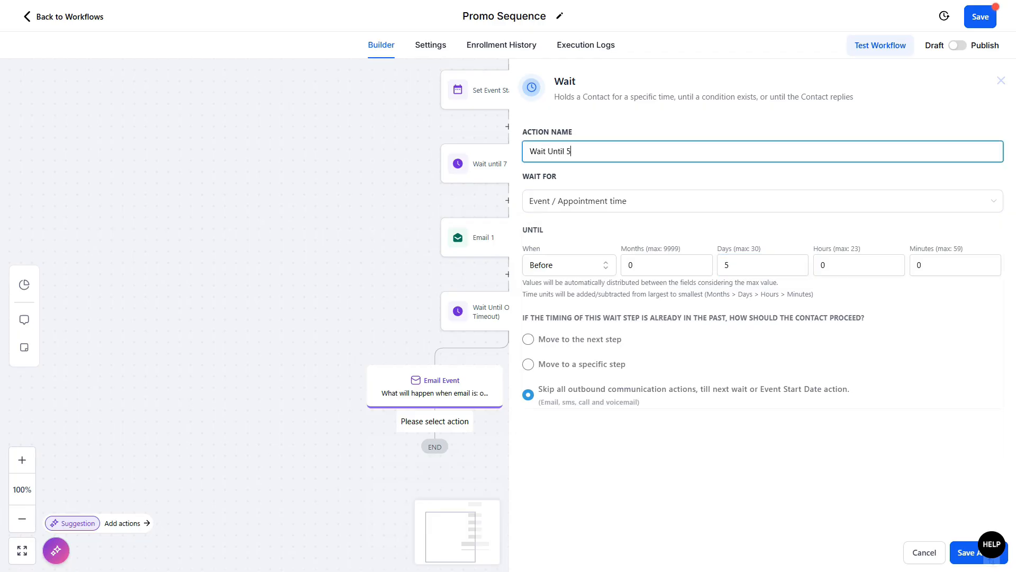
pyautogui.write(' Days Before')
pyautogui.click(974, 553)
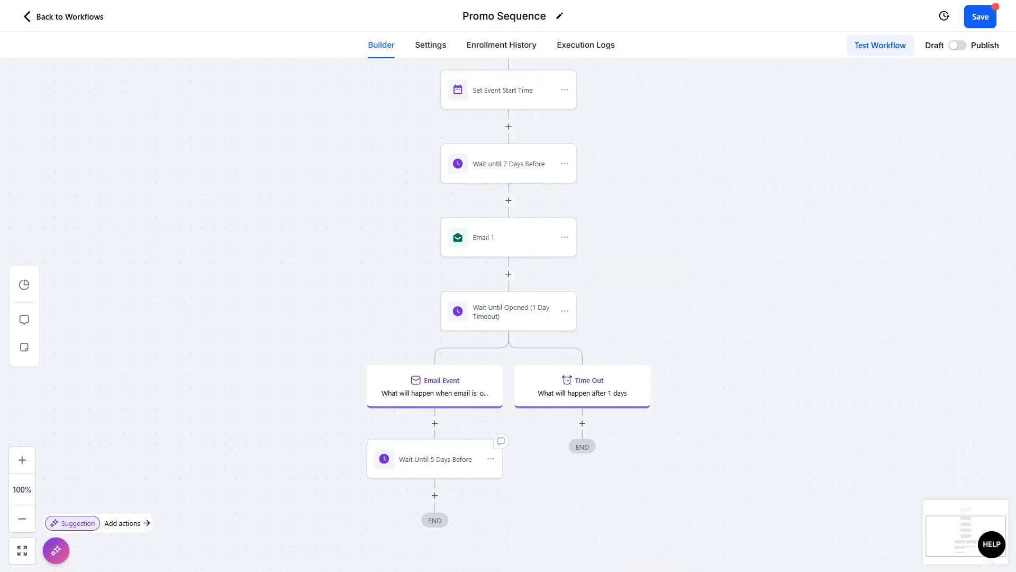
# Step: Copy the Email 1 step and paste it below the 5-day wait
pyautogui.click(565, 237)
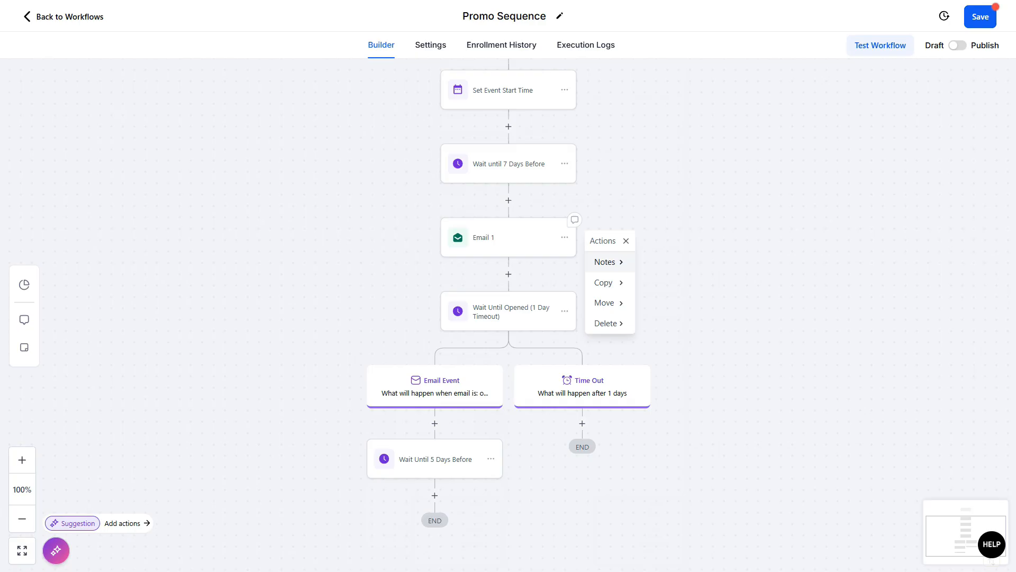
pyautogui.moveTo(606, 282)
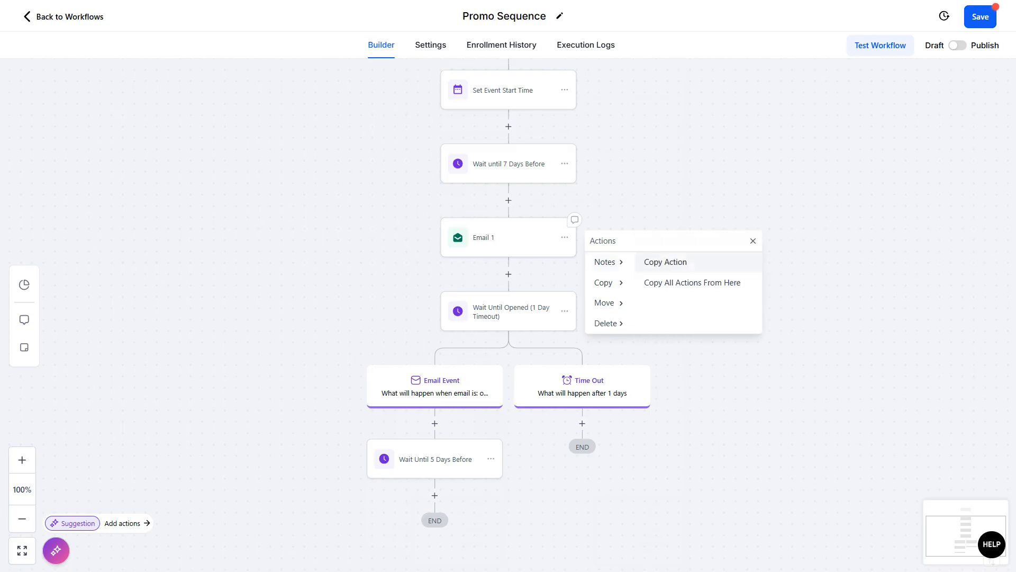
pyautogui.click(665, 261)
pyautogui.click(435, 495)
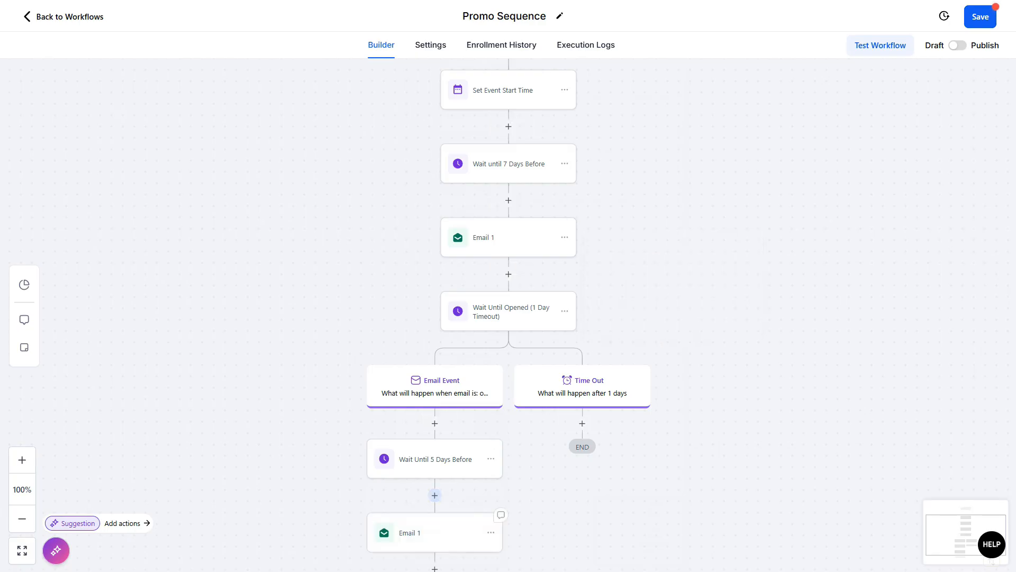
# Step: Rename the pasted email step "Email 2" and save it
pyautogui.click(419, 532)
pyautogui.click(741, 169)
pyautogui.press('BackSpace')
pyautogui.write('2')
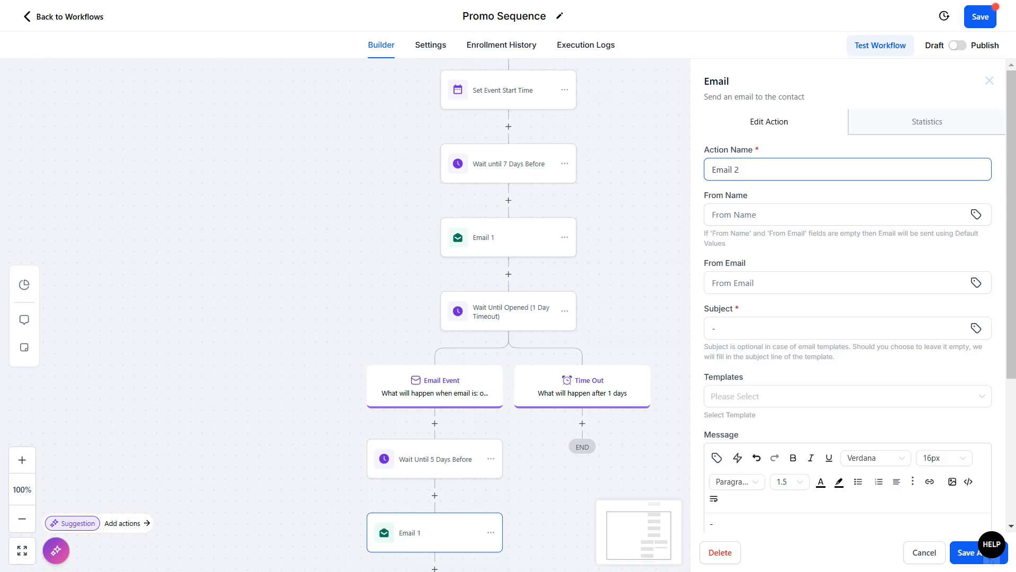
pyautogui.click(967, 552)
# Step: Copy Email 1 into the Time Out branch, rename the copy "Resend Email 1" and save it
pyautogui.scroll(-3, 508, 318)
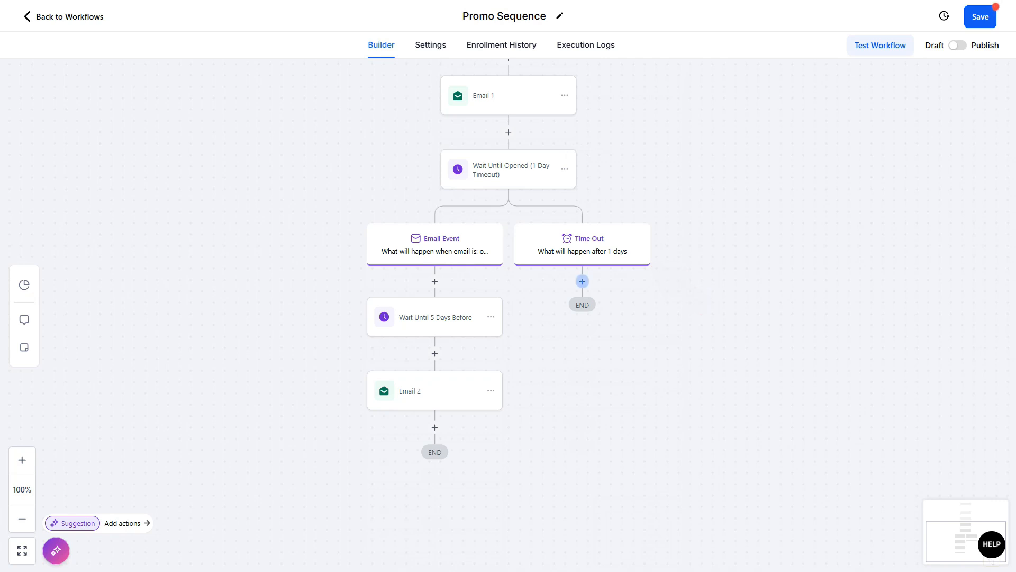
pyautogui.click(565, 95)
pyautogui.moveTo(603, 140)
pyautogui.click(666, 119)
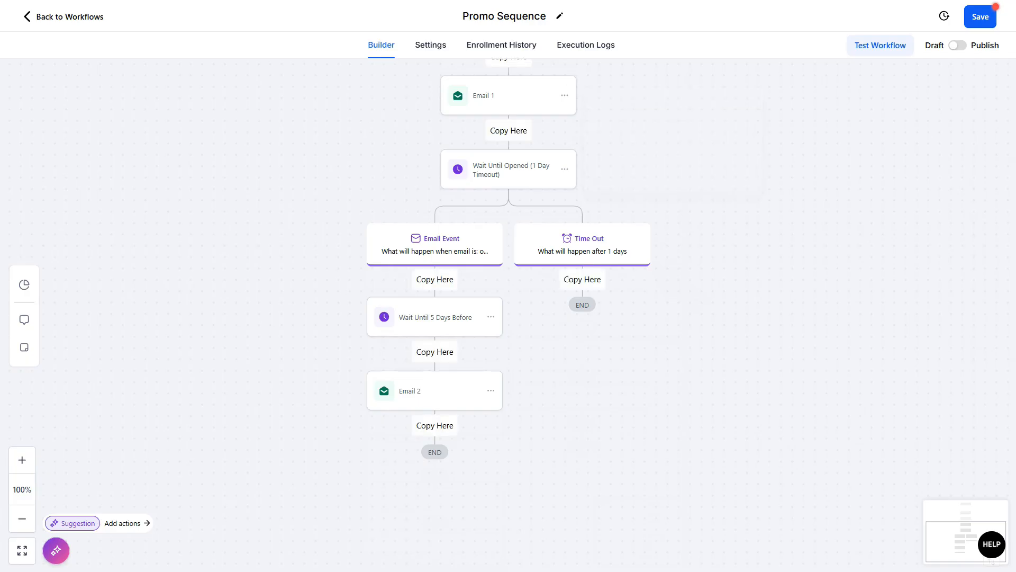
pyautogui.click(582, 279)
pyautogui.click(647, 299)
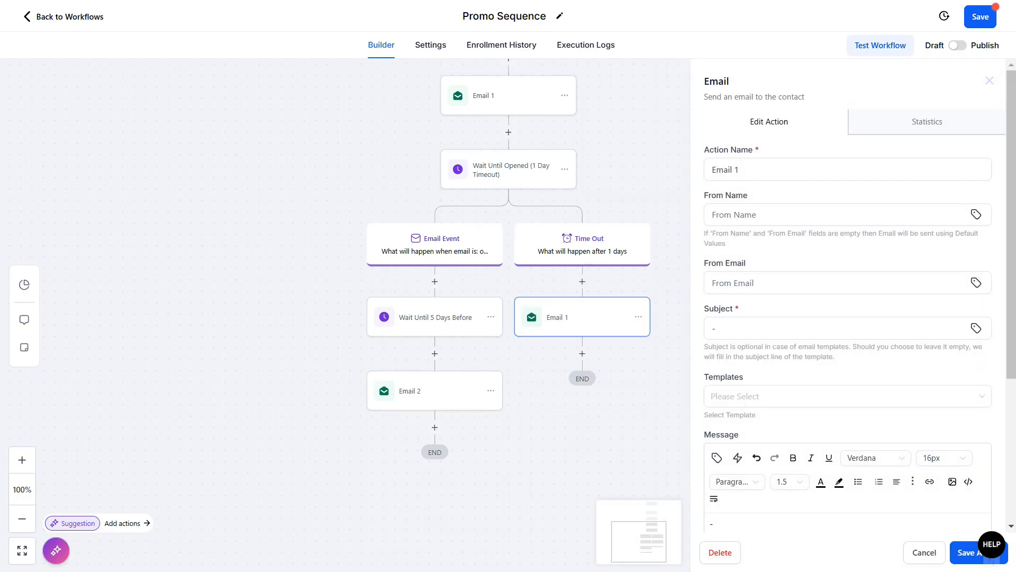
pyautogui.write('Resend')
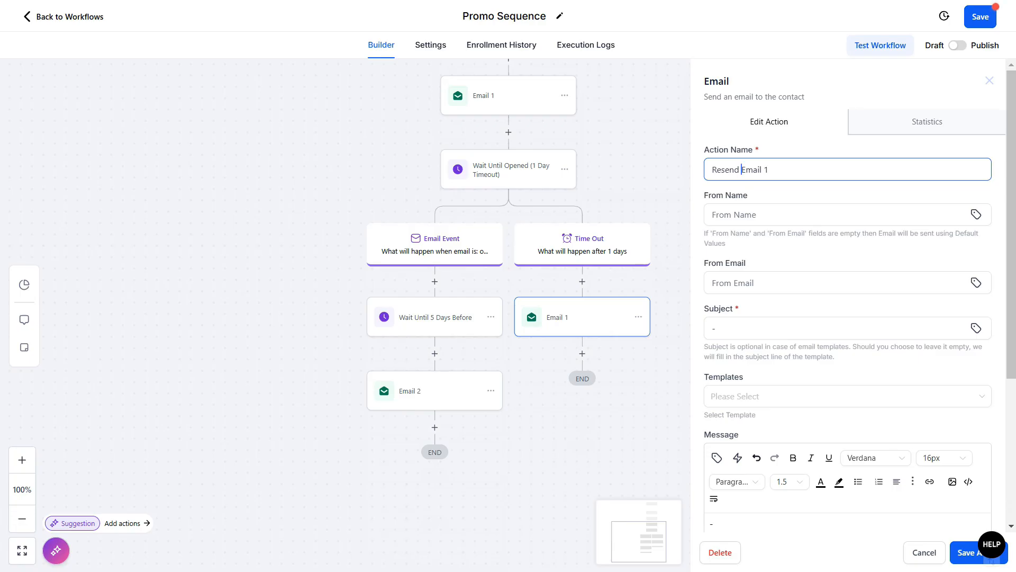
pyautogui.click(969, 553)
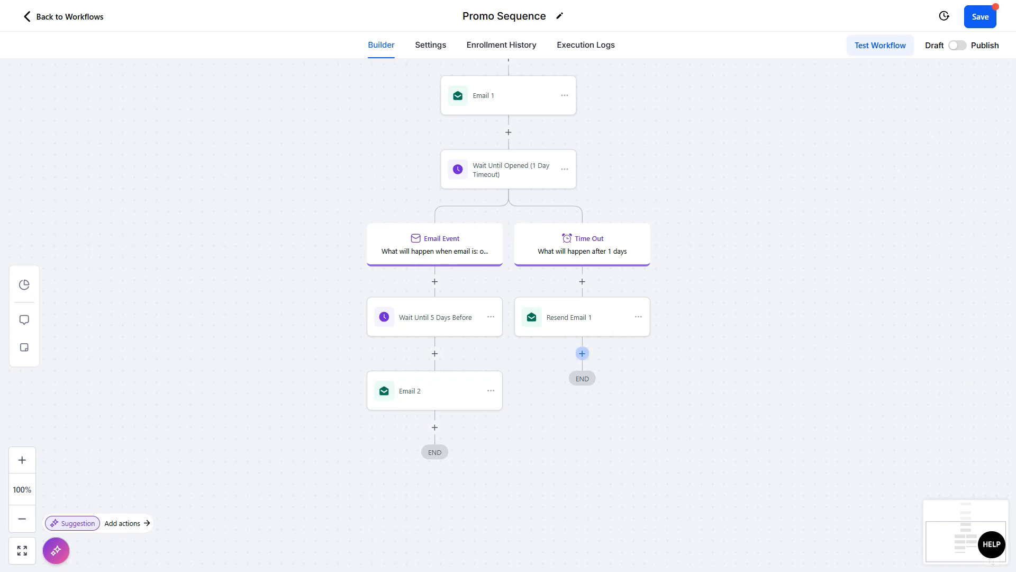
# Step: Add a Go To step after Resend Email 1 that jumps to the Wait Until 5 Days Before step
pyautogui.click(582, 353)
pyautogui.write('go')
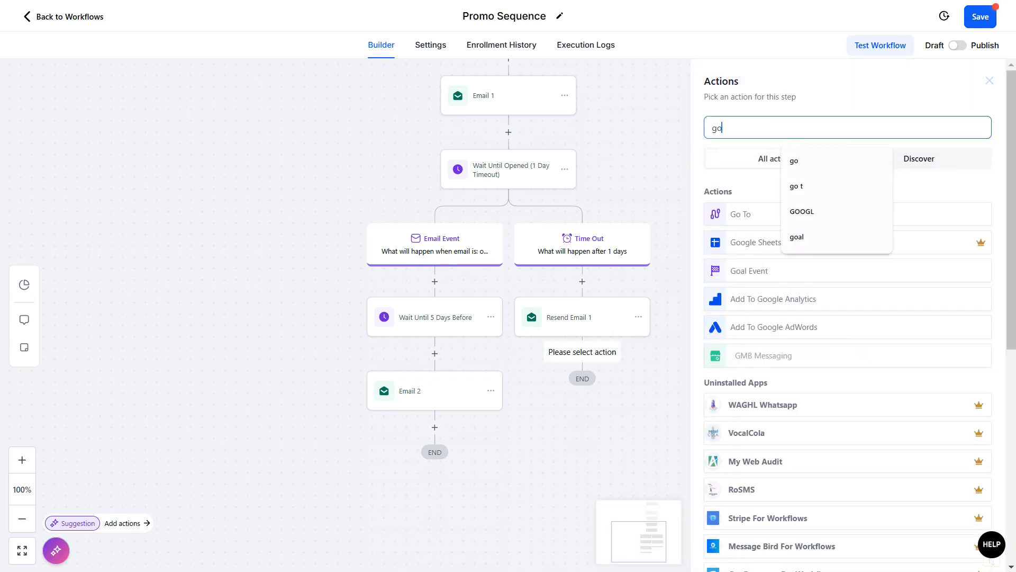
pyautogui.click(741, 211)
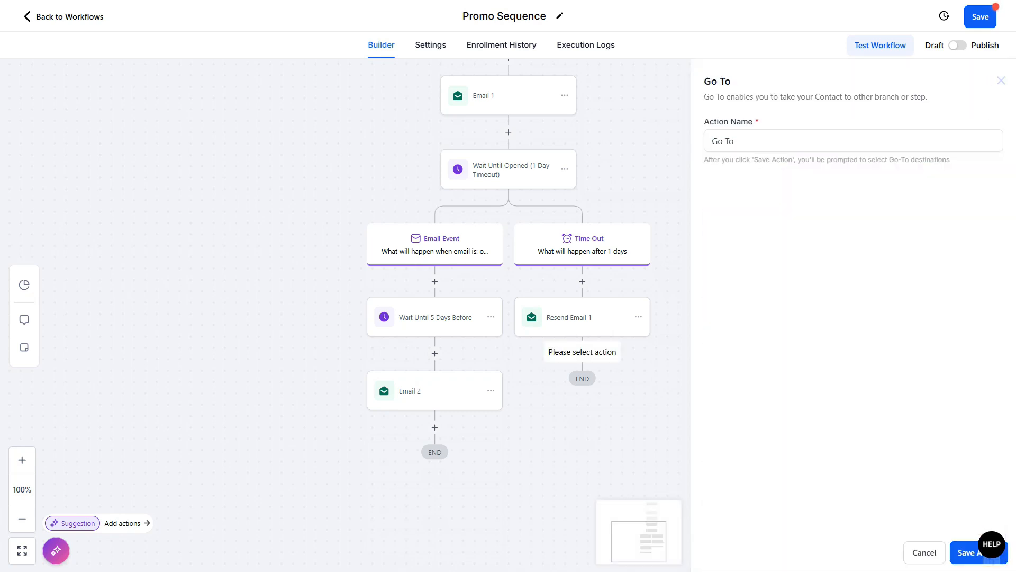
pyautogui.click(989, 553)
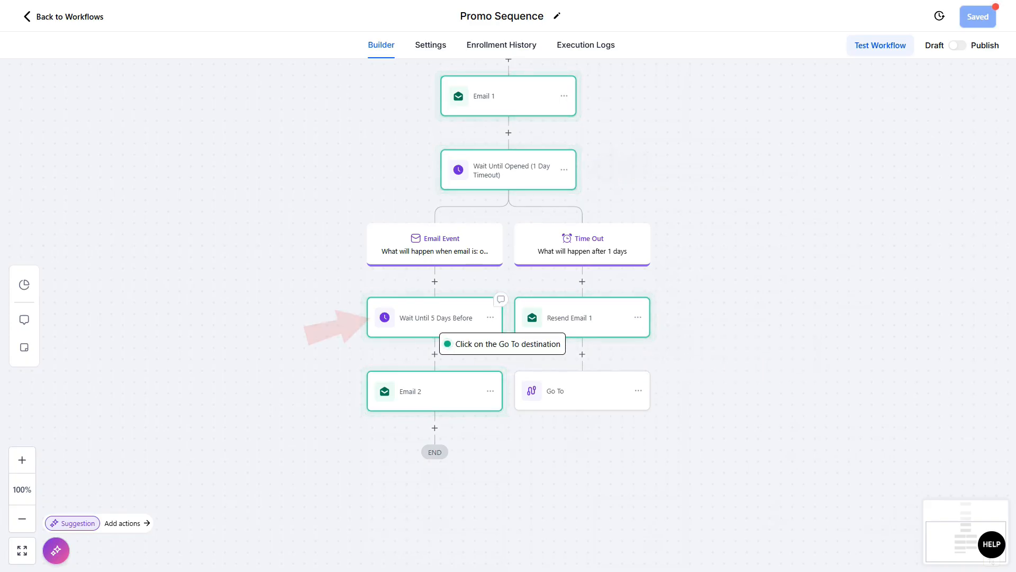
pyautogui.click(434, 322)
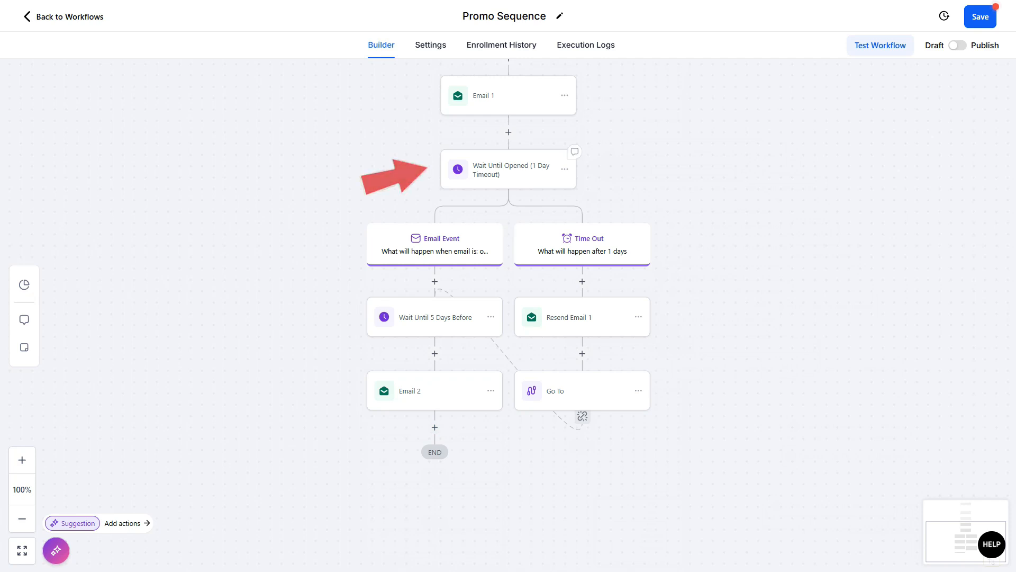
# Step: Copy all actions from the Wait Until Opened step onward and paste them below Email 2
pyautogui.click(565, 170)
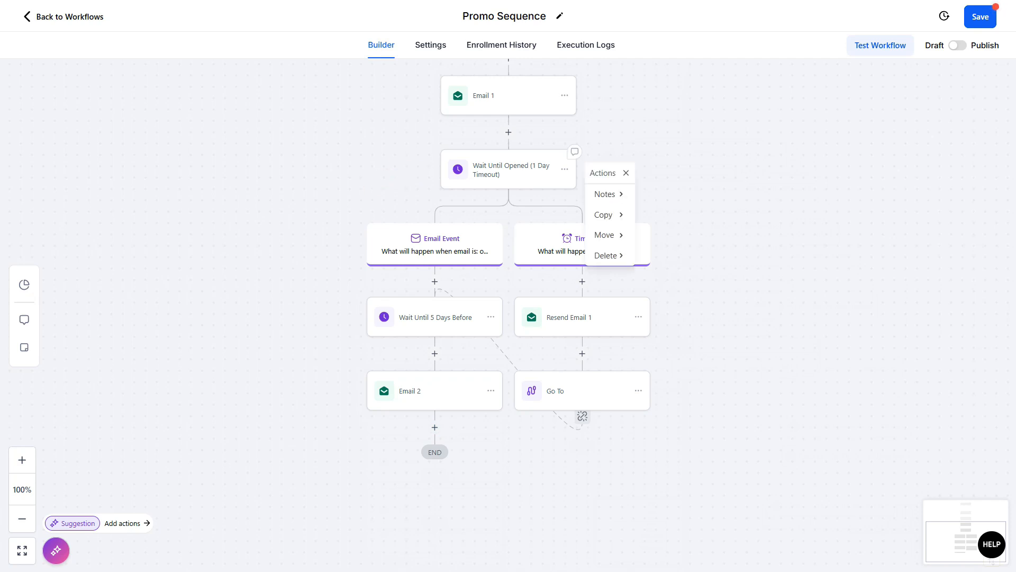
pyautogui.click(609, 215)
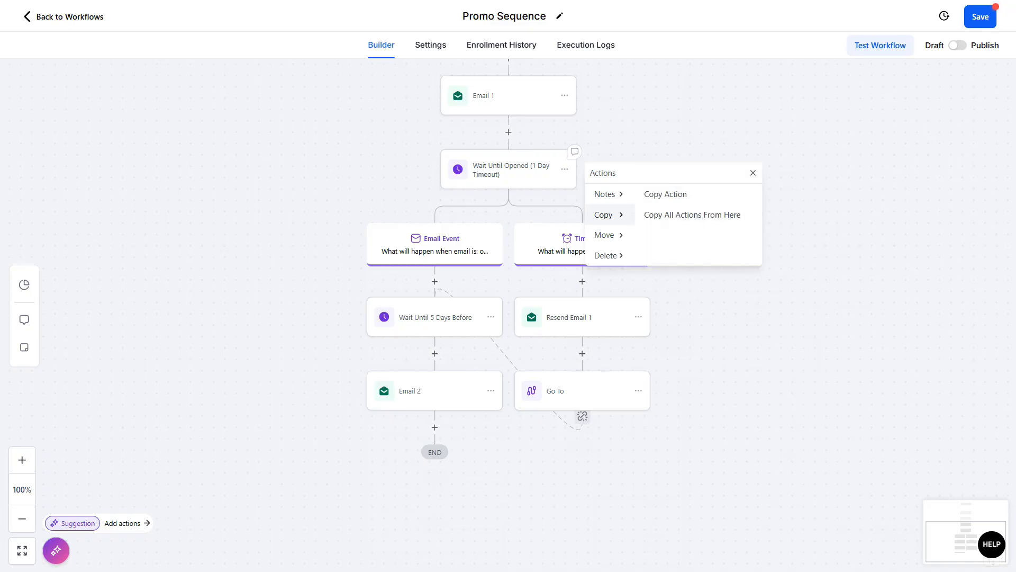
pyautogui.click(692, 215)
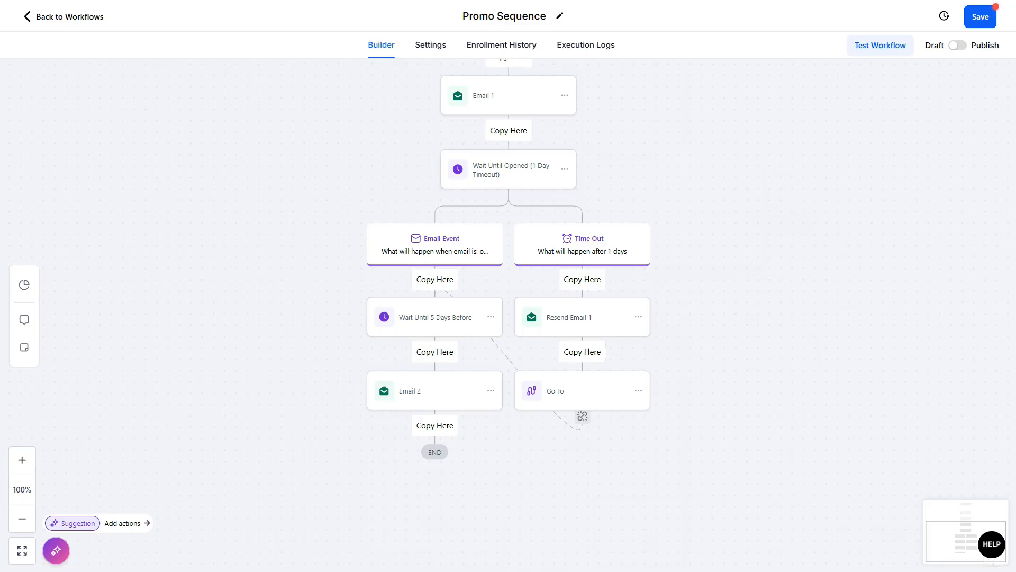
pyautogui.click(434, 426)
# Step: Set the pasted Wait Until Opened step to watch Email 2 and save it
pyautogui.scroll(-2, 435, 425)
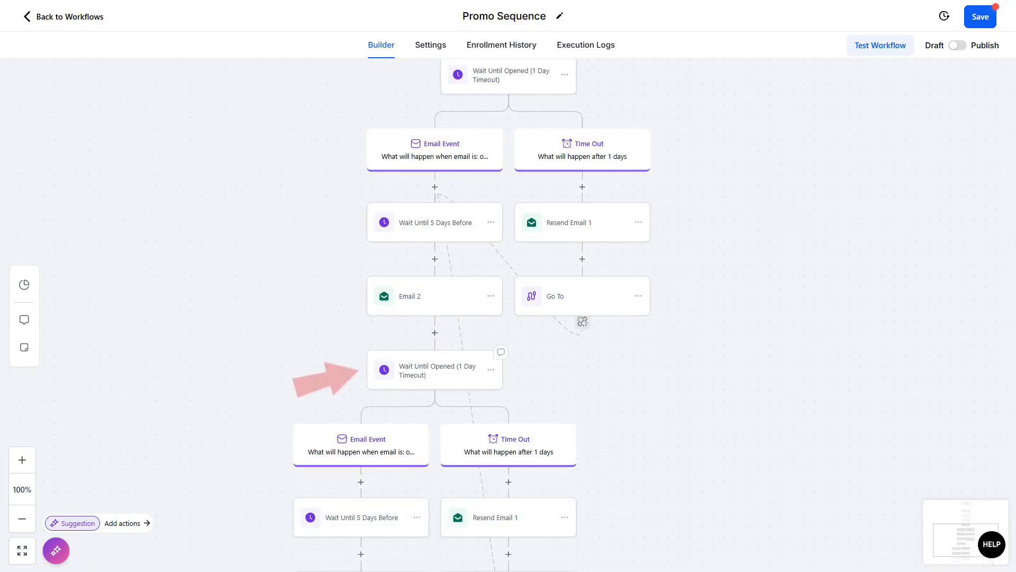
pyautogui.click(435, 370)
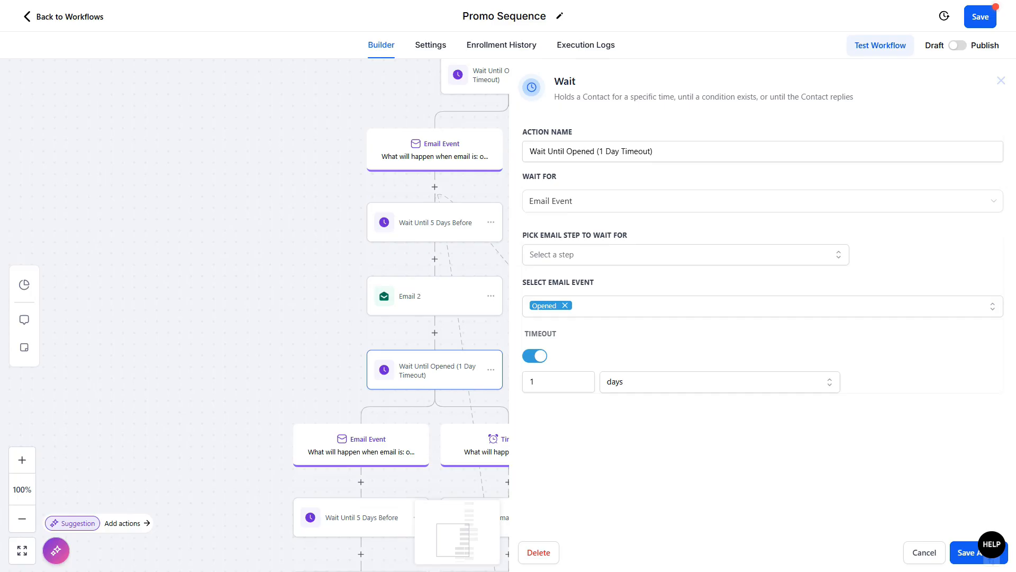
pyautogui.click(686, 254)
pyautogui.click(551, 326)
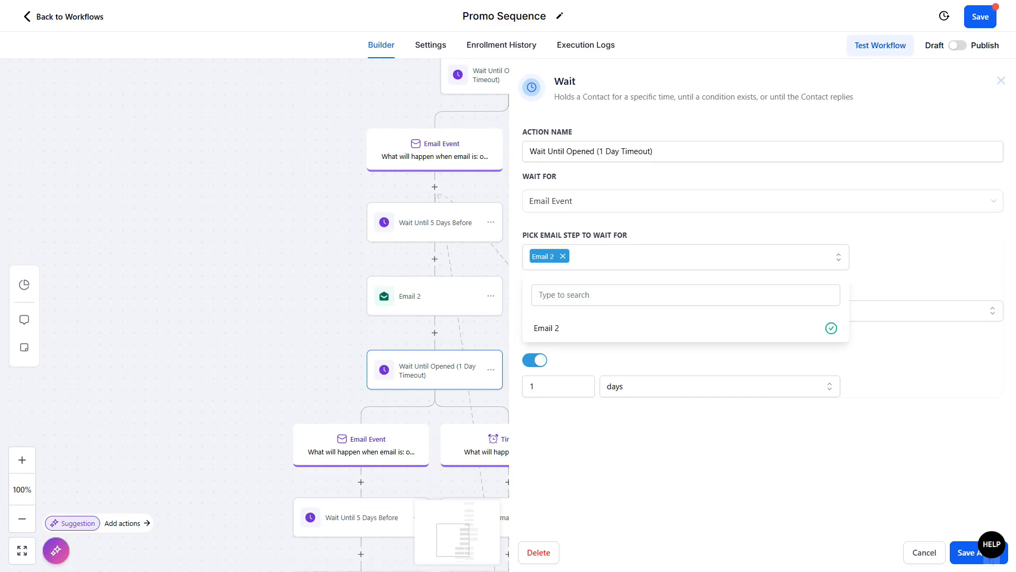
pyautogui.click(968, 553)
# Step: Delete the copied Resend Email 1 step from the new Time Out branch
pyautogui.scroll(-2, 509, 317)
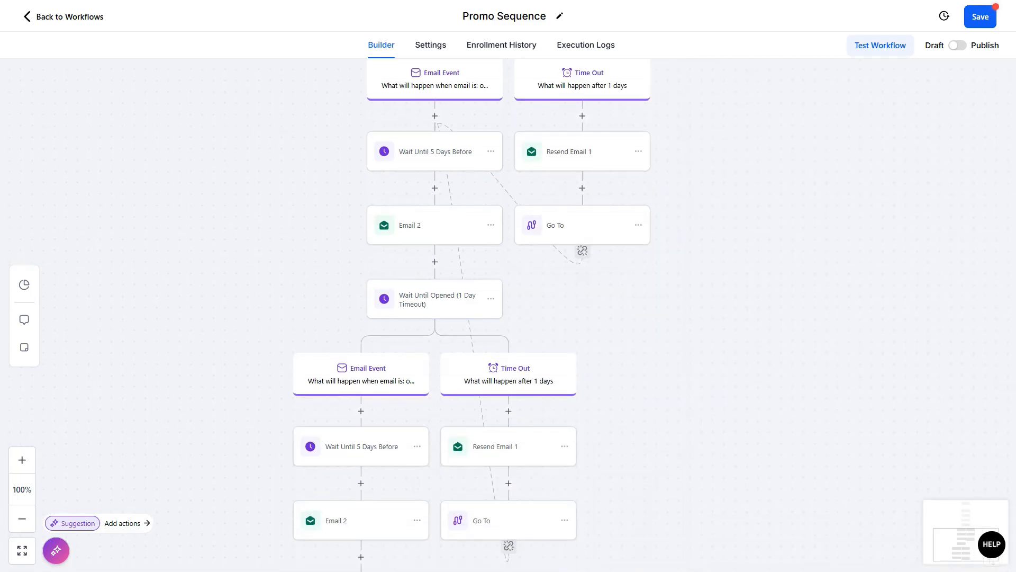
pyautogui.click(565, 446)
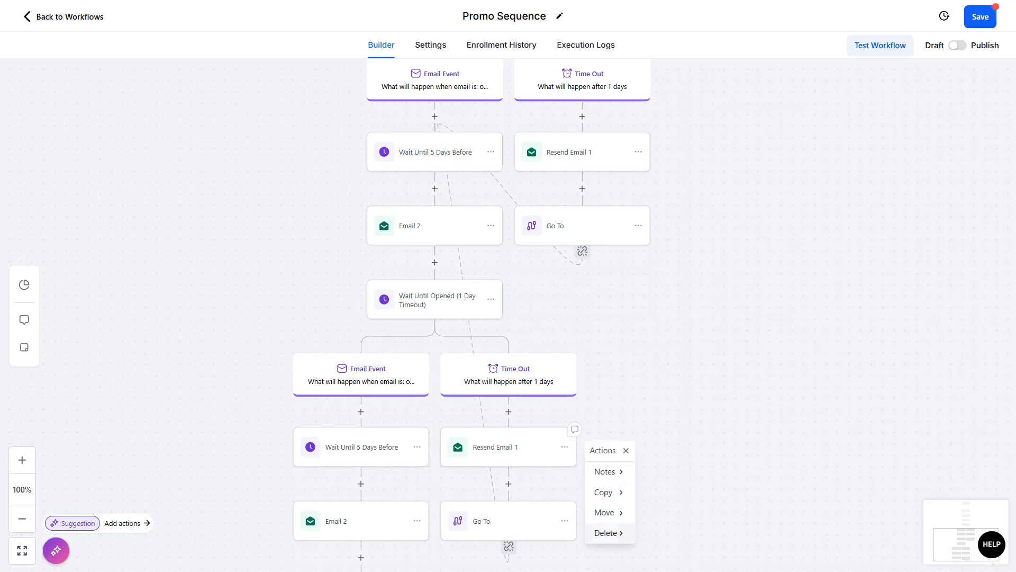
pyautogui.click(607, 532)
pyautogui.click(667, 469)
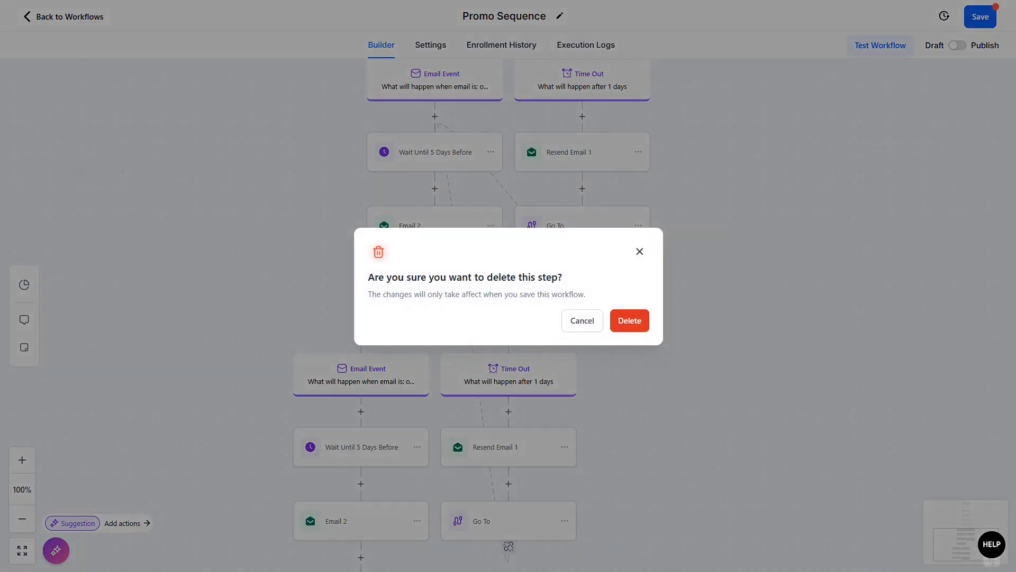
pyautogui.click(630, 321)
# Step: Copy the Email 2 step and paste it at the start of the new Time Out branch
pyautogui.click(491, 225)
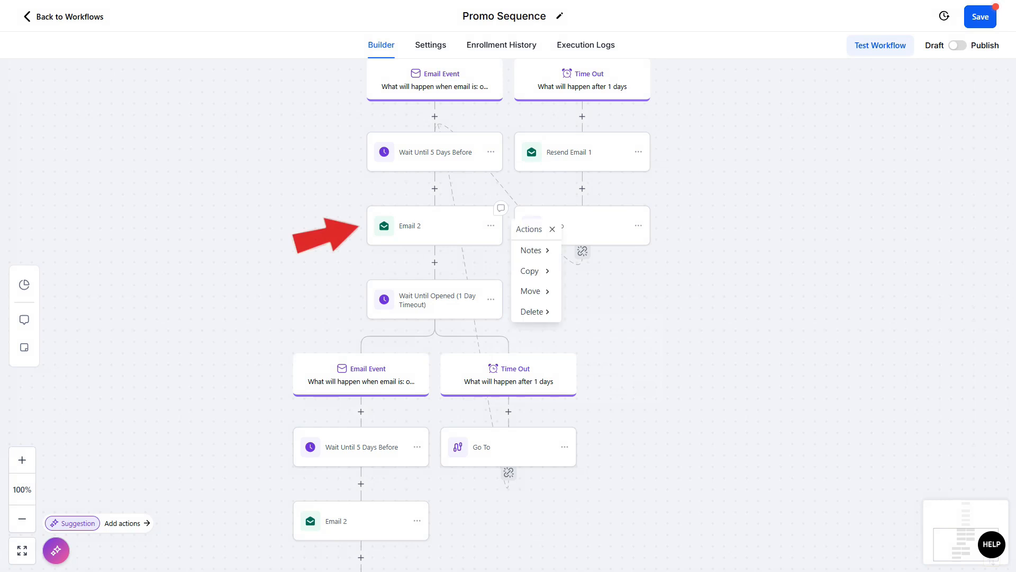
pyautogui.click(530, 271)
pyautogui.click(585, 249)
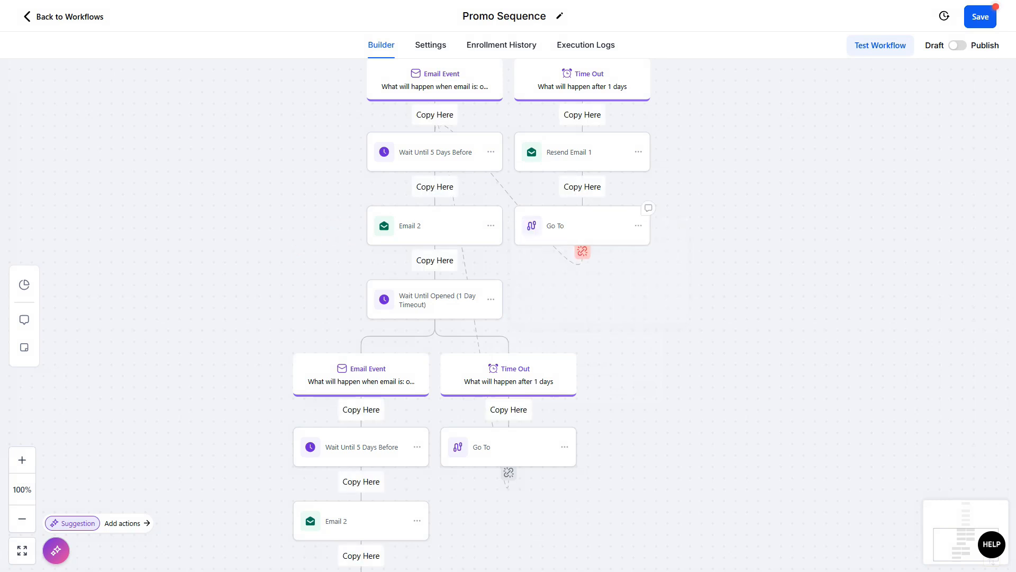
pyautogui.click(508, 410)
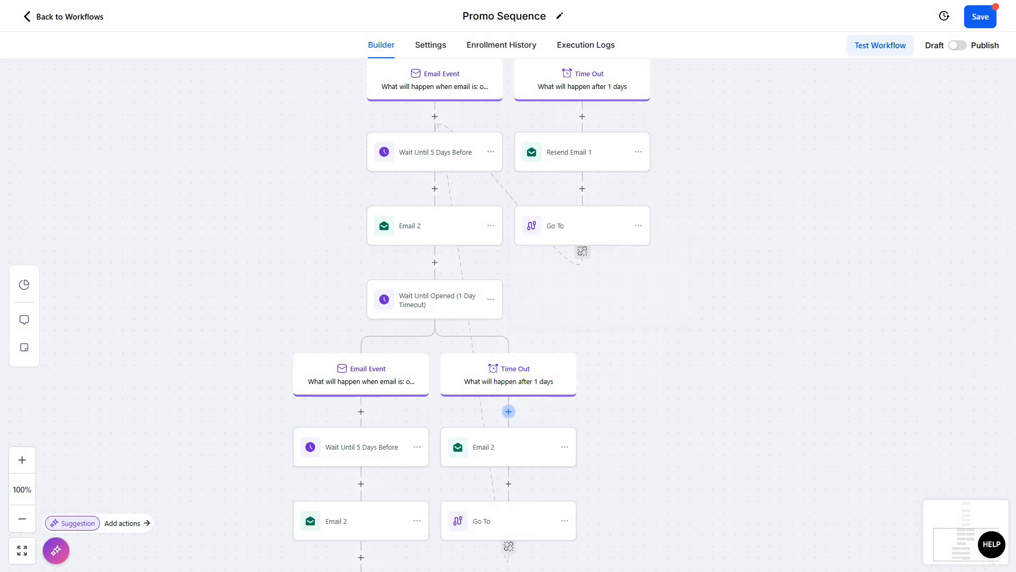
# Step: Change the copied 5-day wait in the new Email Event branch to 3 days, rename it "Wait Until 3 Days Before" and save
pyautogui.scroll(-2, 508, 412)
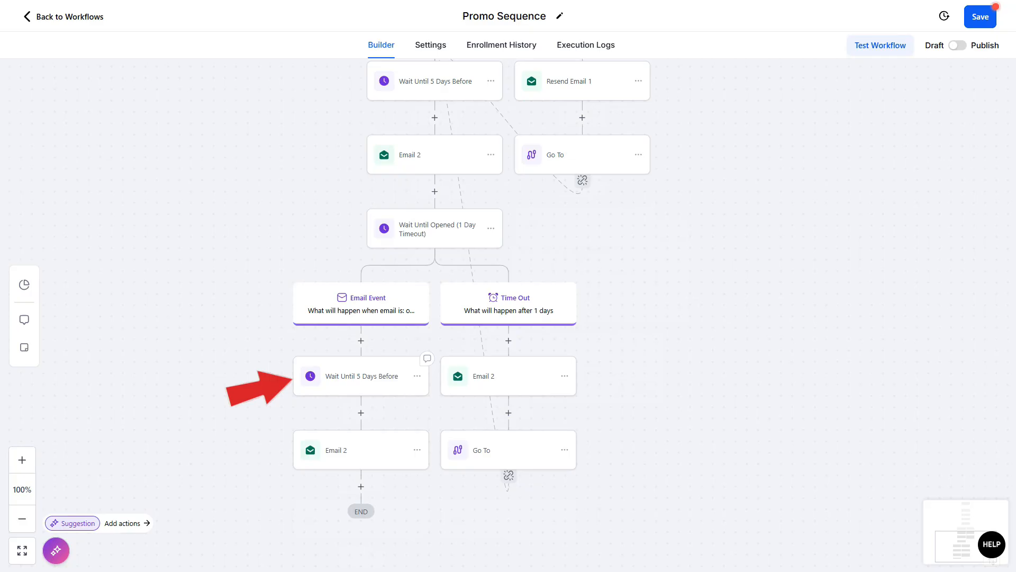
pyautogui.click(361, 375)
pyautogui.doubleClick(734, 266)
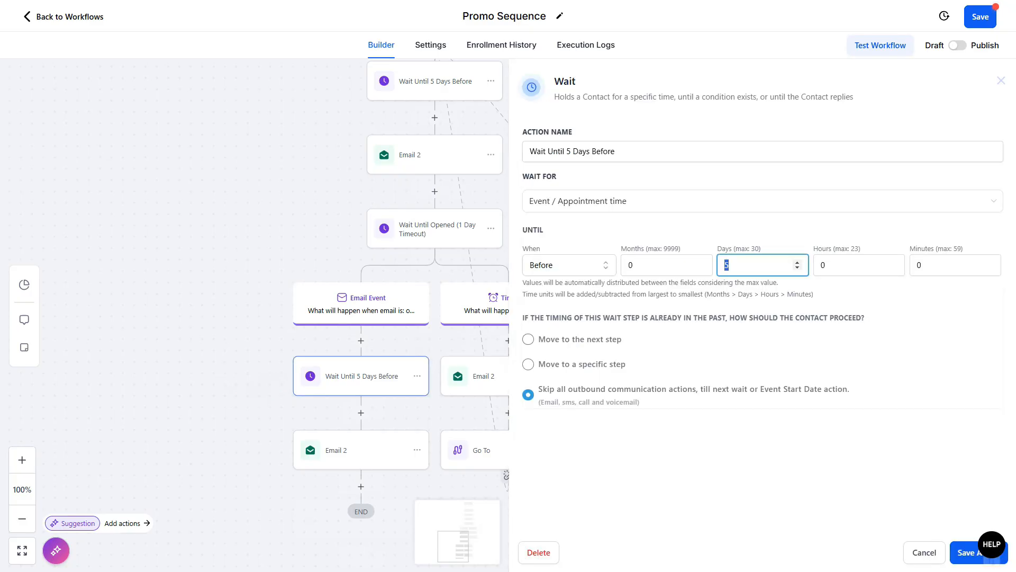
pyautogui.write('3')
pyautogui.click(566, 152)
pyautogui.hotkey('shift', 'Right')
pyautogui.write('3')
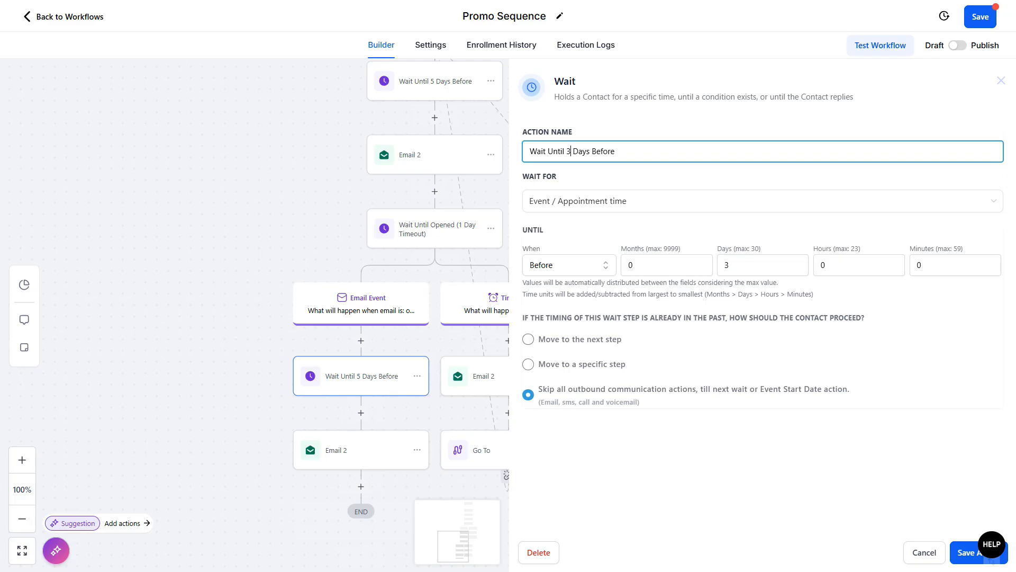
pyautogui.click(977, 552)
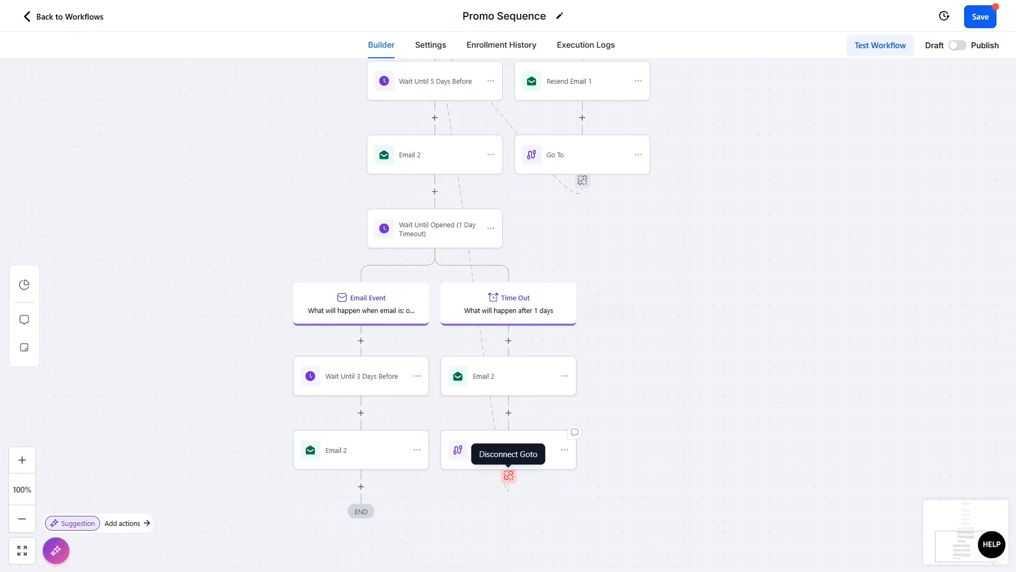
# Step: Disconnect the copied Go To step and point it to the Wait Until 3 Days Before step
pyautogui.click(508, 475)
pyautogui.click(617, 324)
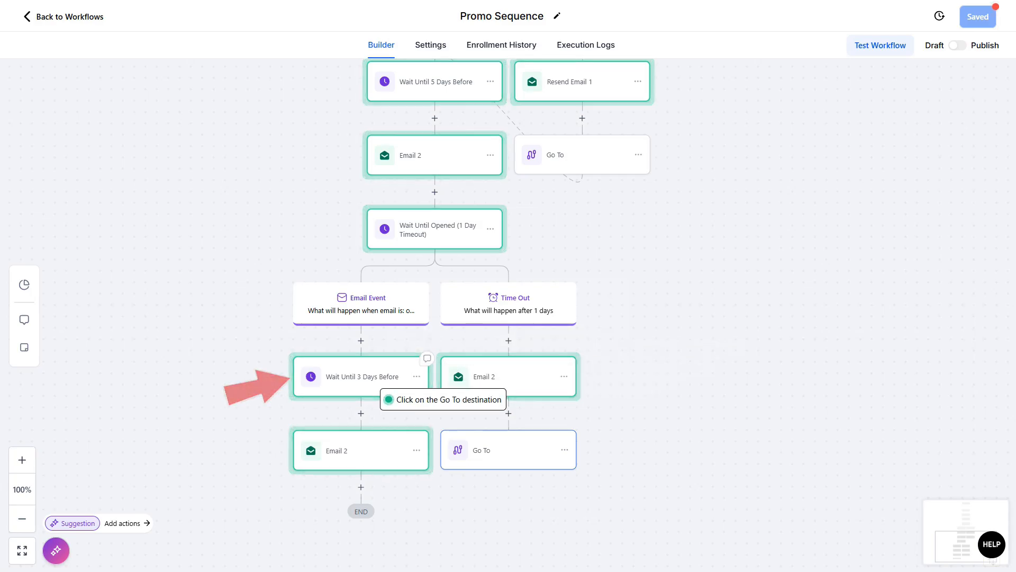
pyautogui.click(361, 376)
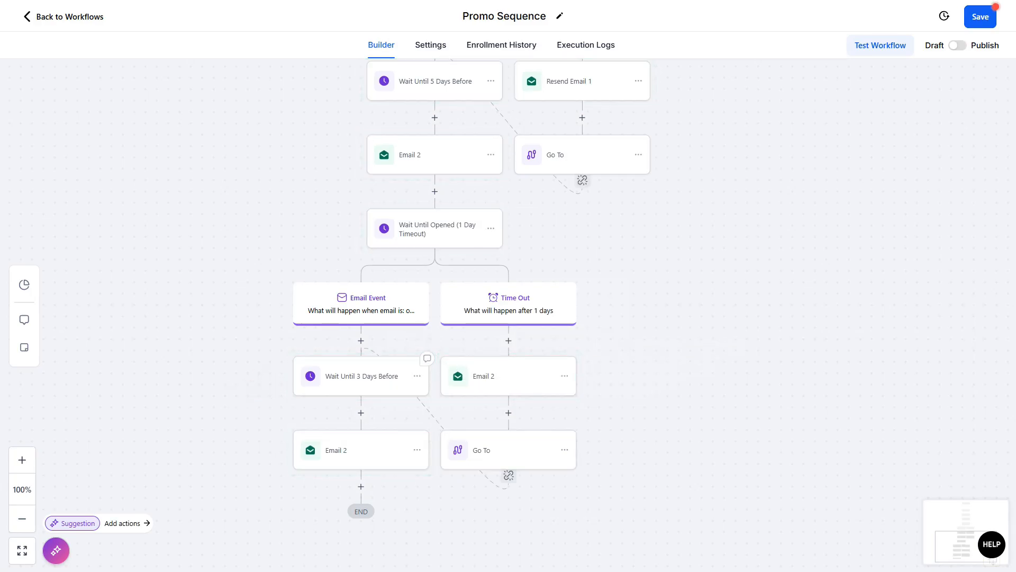